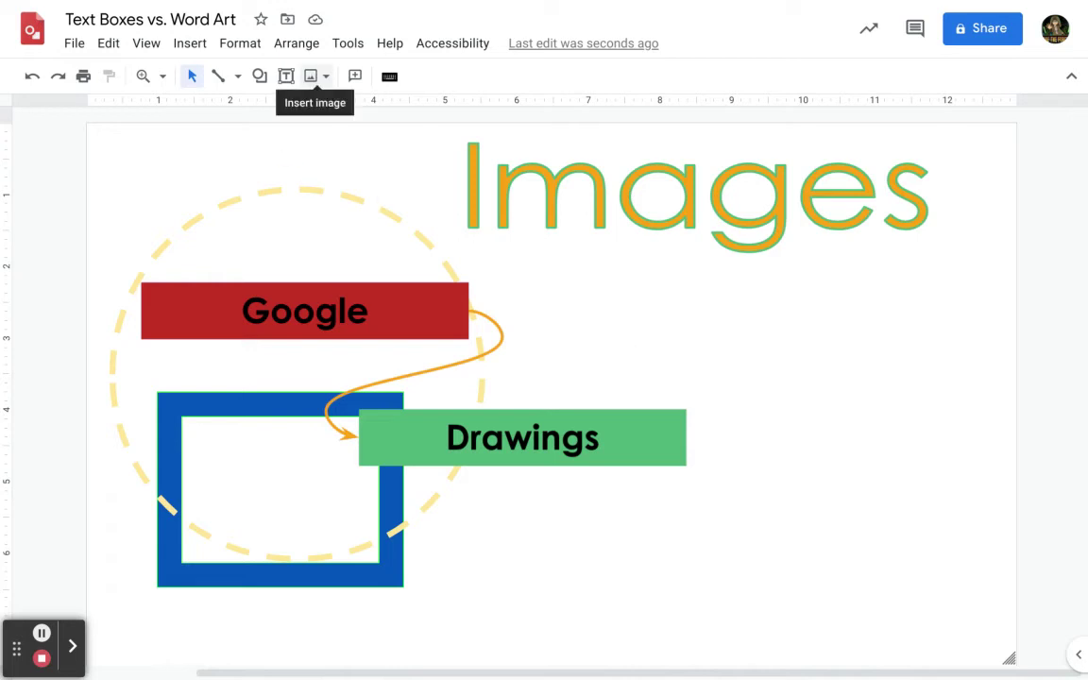
Open the Upload from computer file picker from the Insert image dropdown.
{"action": "left_click", "coordinate": [327, 78]}
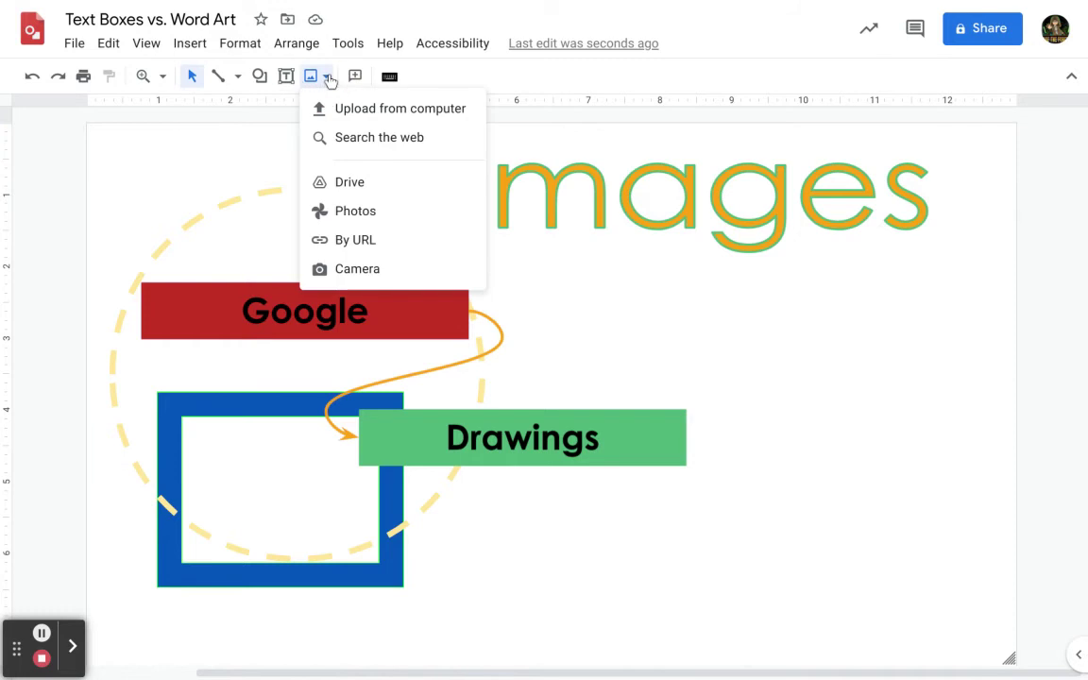
{"action": "left_click", "coordinate": [416, 117]}
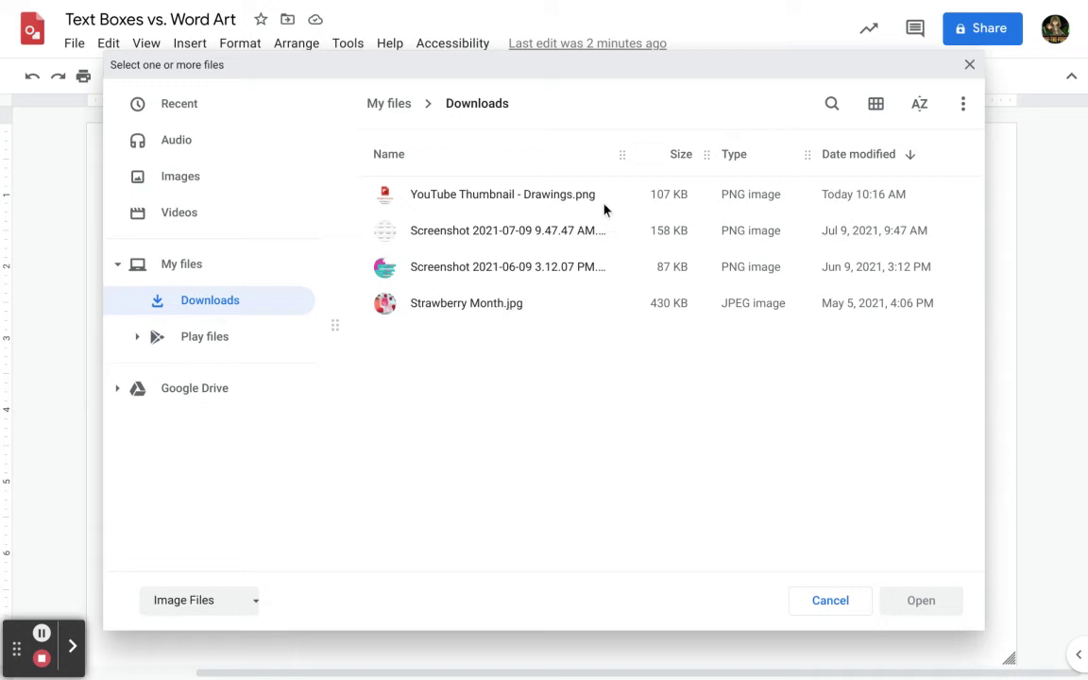
Cancel the file picker and reopen the Insert image dropdown.
{"action": "left_click", "coordinate": [829, 603]}
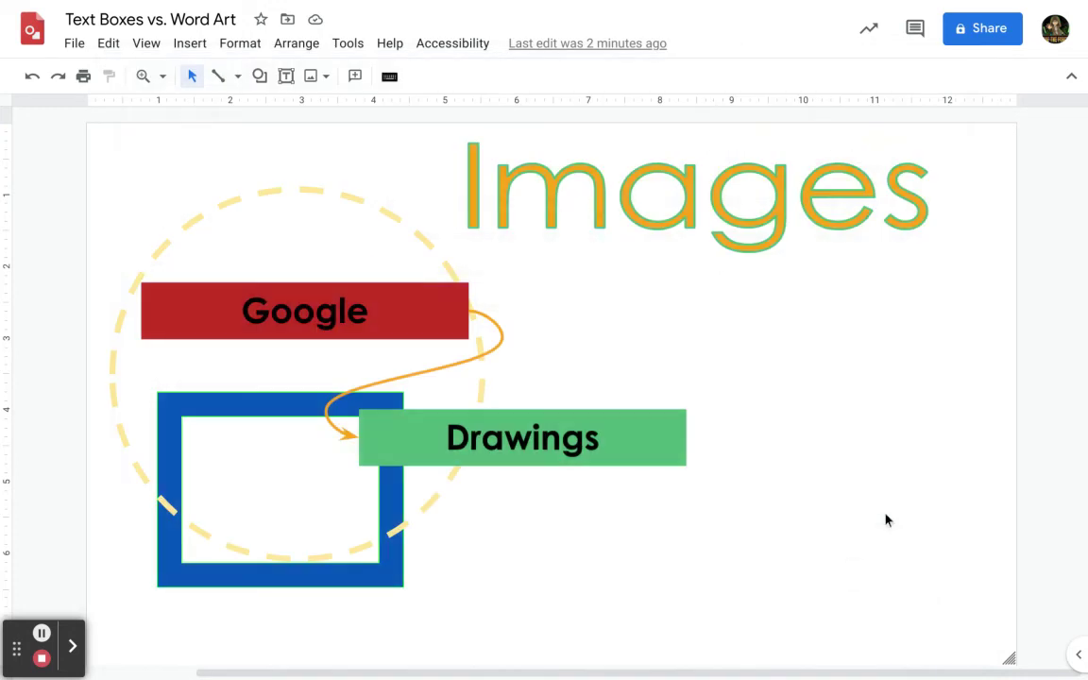
{"action": "left_click", "coordinate": [322, 77]}
Insert the colourful low-poly image from a 'geometric' web search and enlarge it toward the lower left.
{"action": "left_click", "coordinate": [351, 149]}
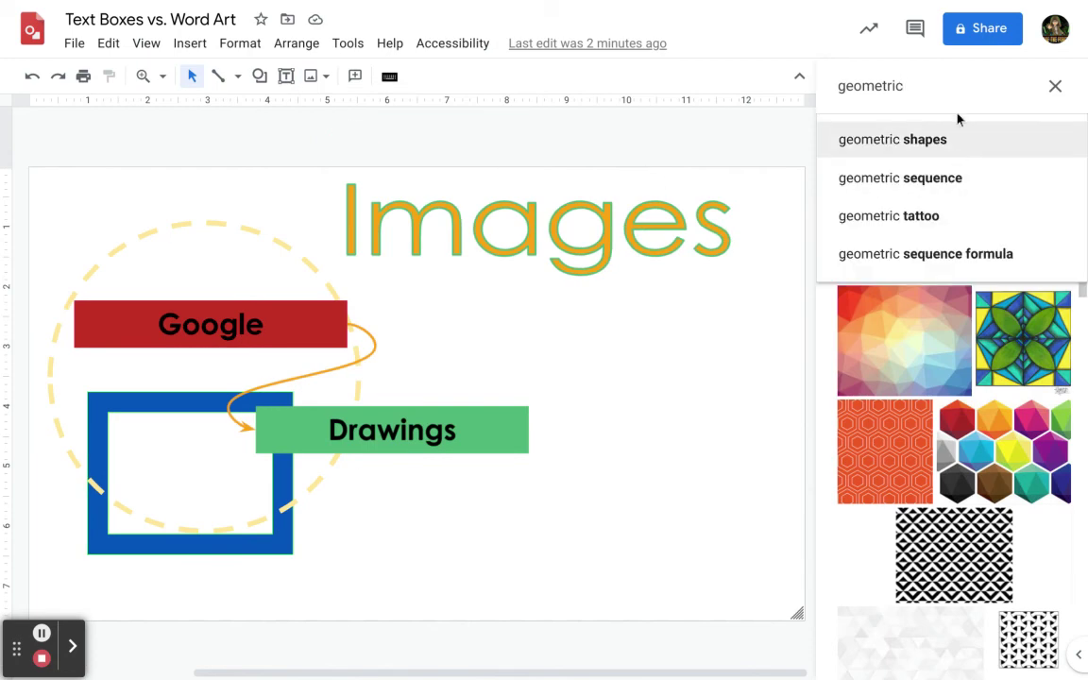
{"action": "left_click", "coordinate": [937, 85]}
{"action": "left_click", "coordinate": [912, 343]}
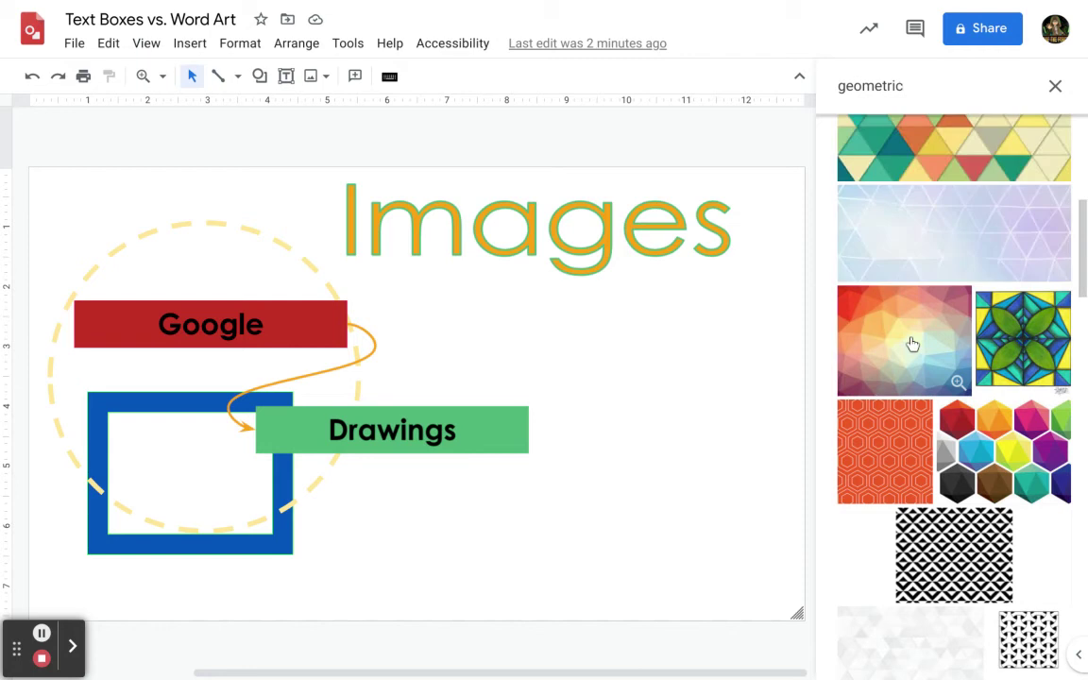
{"action": "left_click", "coordinate": [912, 344]}
{"action": "left_click", "coordinate": [1034, 655]}
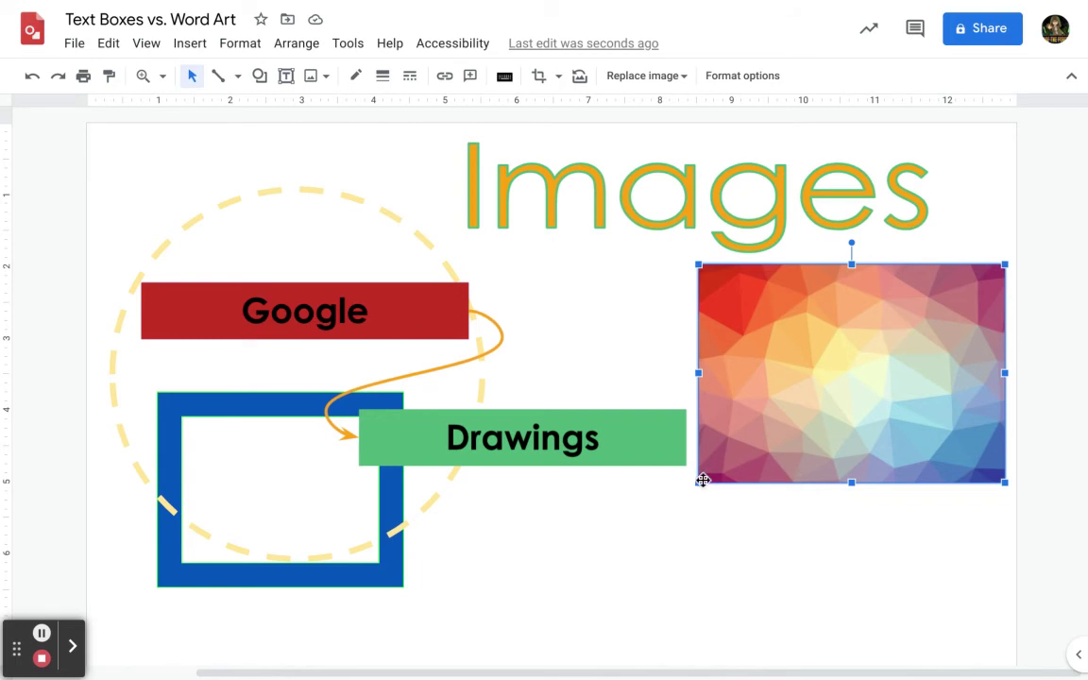
{"action": "left_click_drag", "start_coordinate": [703, 480], "coordinate": [572, 560]}
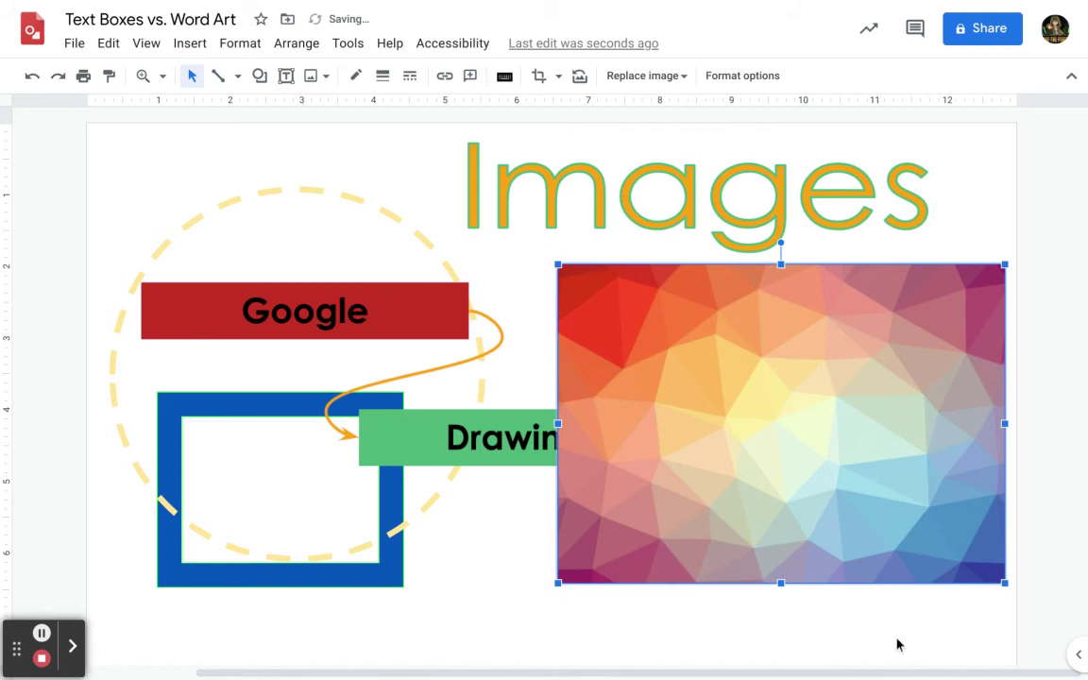
Send the geometric picture to back, shrink it beside the Drawings box, and open Format options.
{"action": "right_click", "coordinate": [697, 436]}
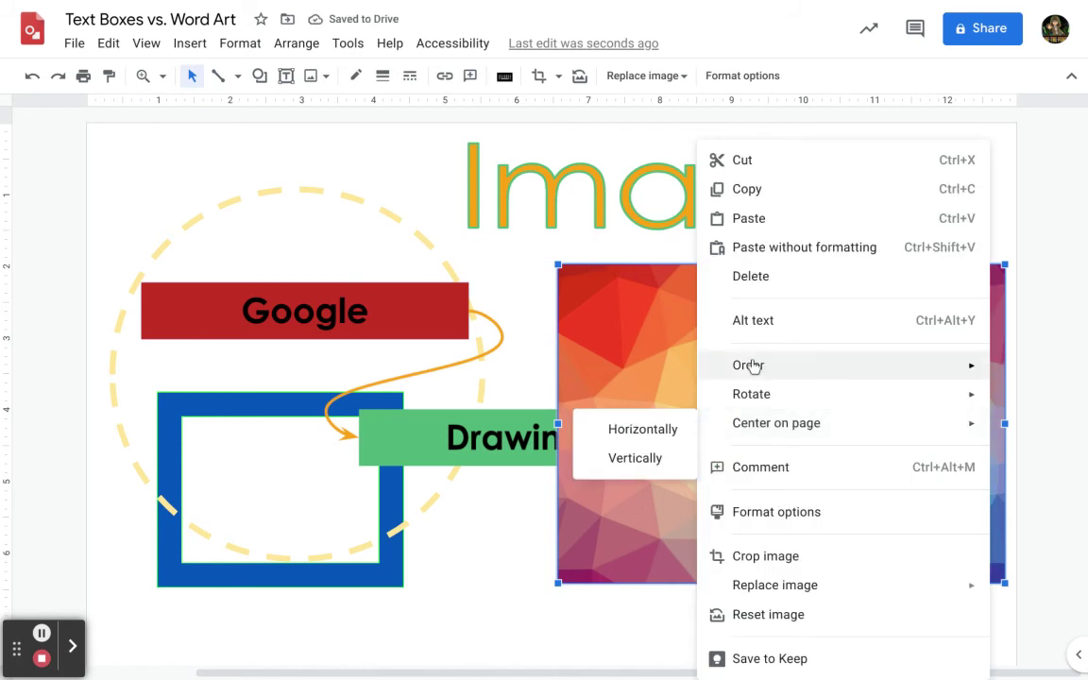
{"action": "mouse_move", "coordinate": [752, 365]}
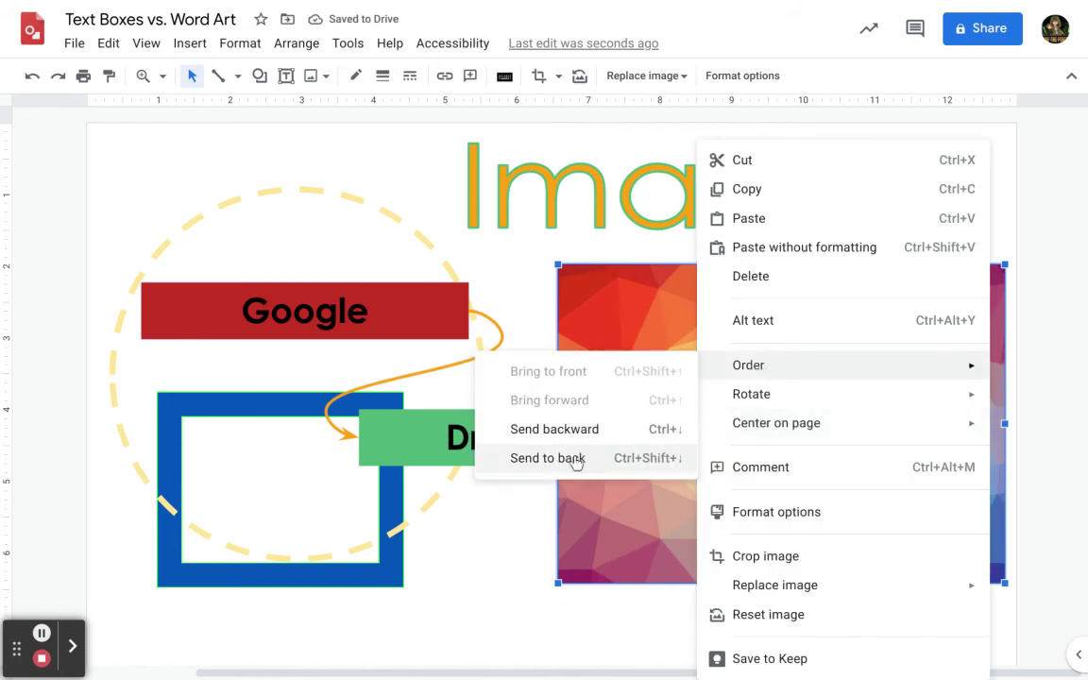
{"action": "left_click", "coordinate": [548, 458]}
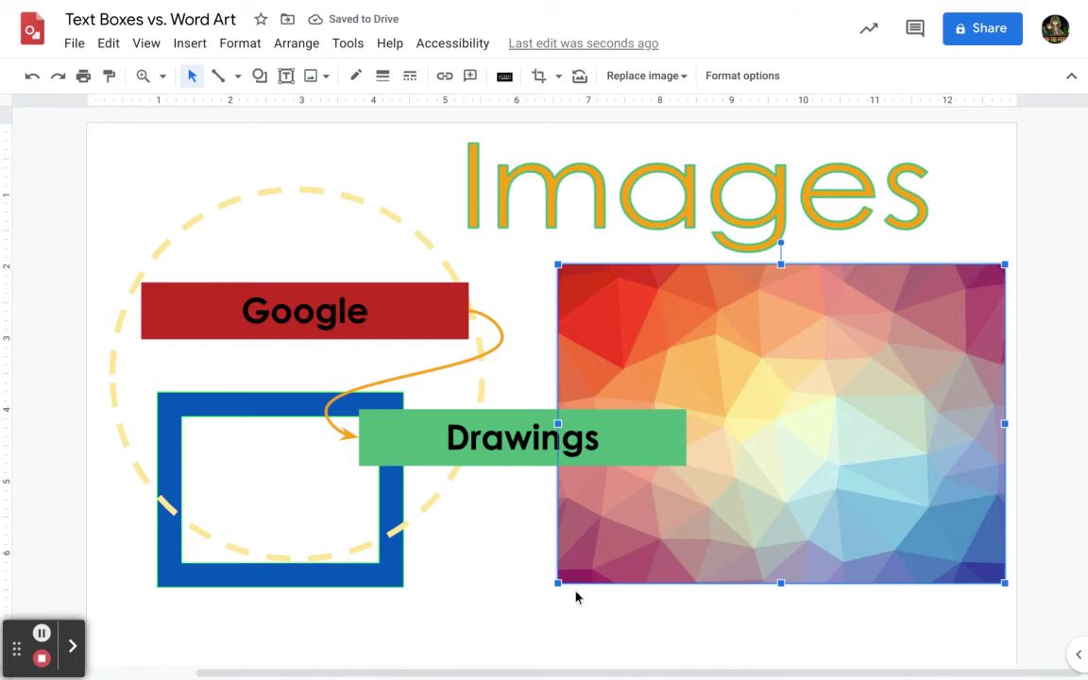
{"action": "left_click_drag", "start_coordinate": [559, 584], "coordinate": [757, 481]}
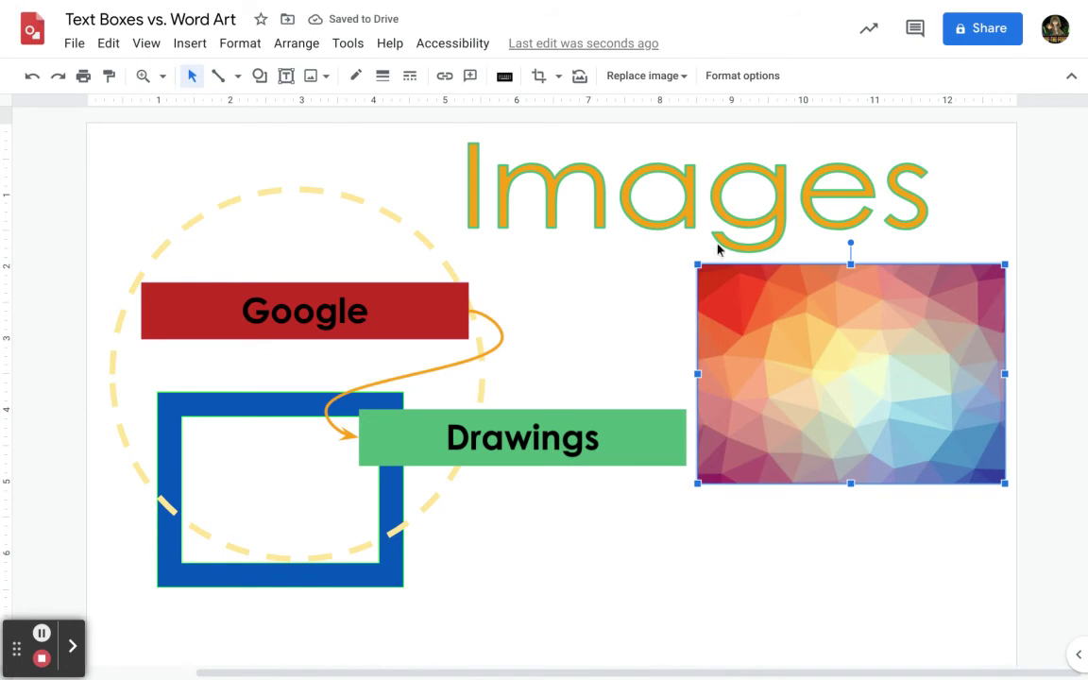
{"action": "left_click", "coordinate": [747, 79]}
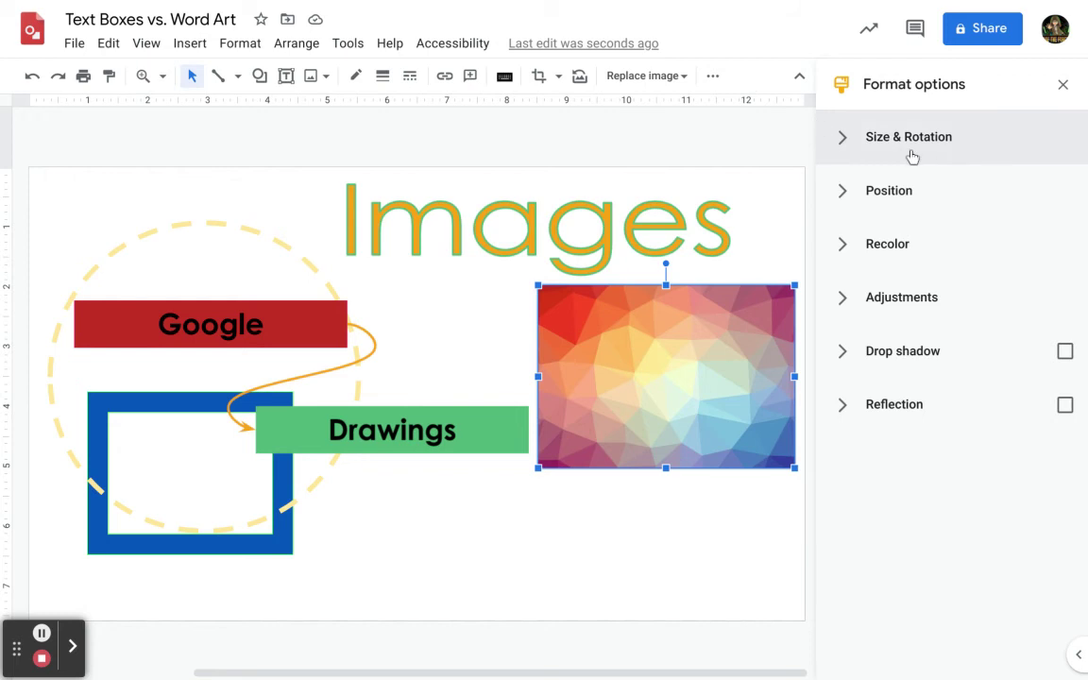
Set the picture's position reference to Center, giving X 4.17 in and Y -0.29 in.
{"action": "left_click", "coordinate": [842, 138]}
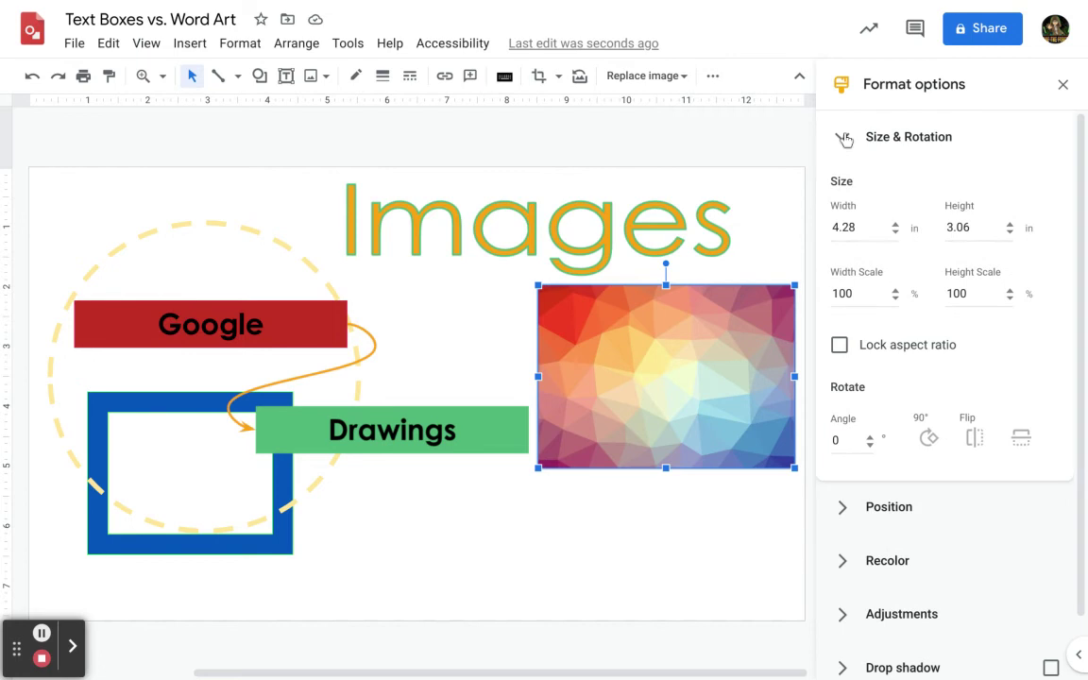
{"action": "left_click", "coordinate": [843, 139]}
{"action": "left_click", "coordinate": [843, 200]}
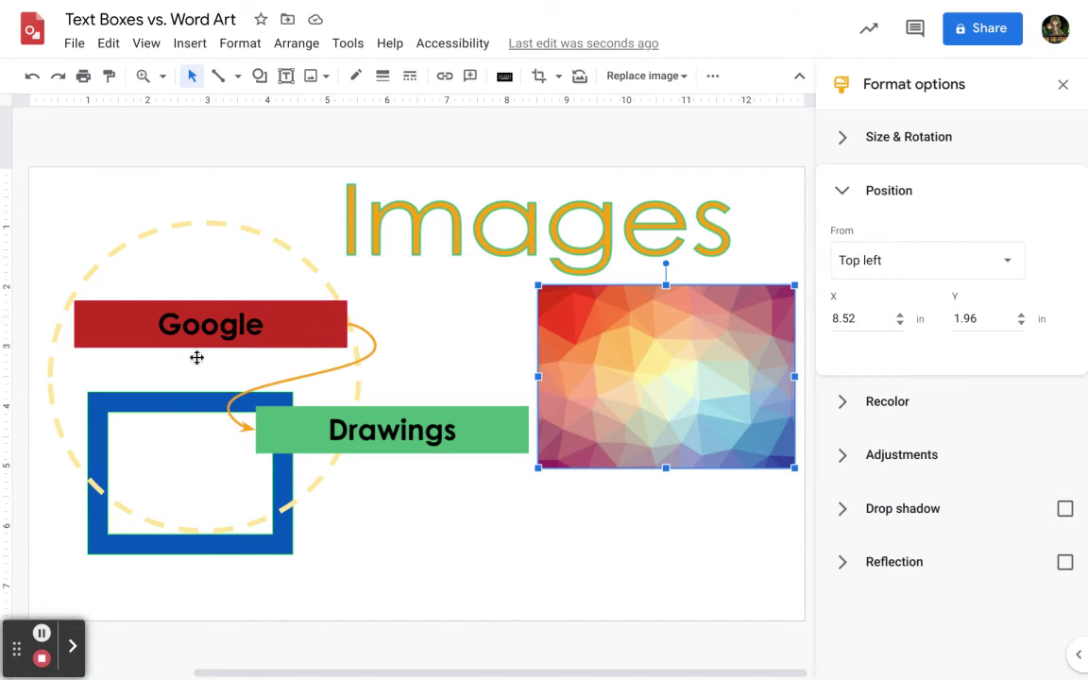
{"action": "left_click", "coordinate": [1008, 264]}
{"action": "left_click", "coordinate": [875, 328]}
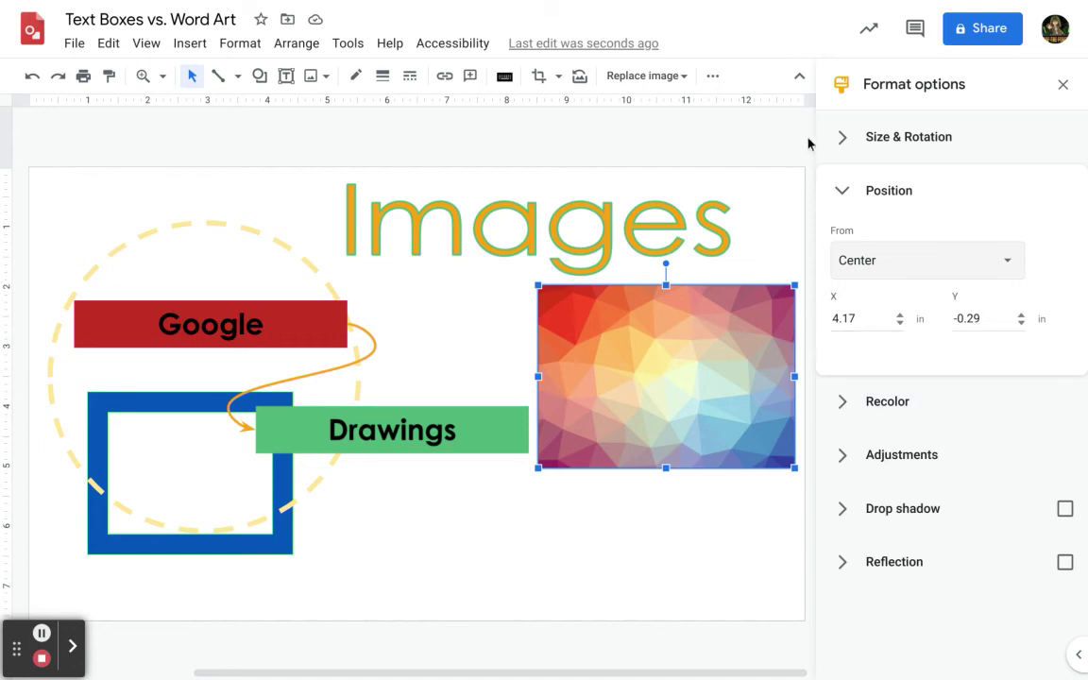
{"action": "left_click", "coordinate": [841, 193]}
Browse the Recolor presets but keep No recolor, then expand Adjustments.
{"action": "left_click", "coordinate": [842, 253]}
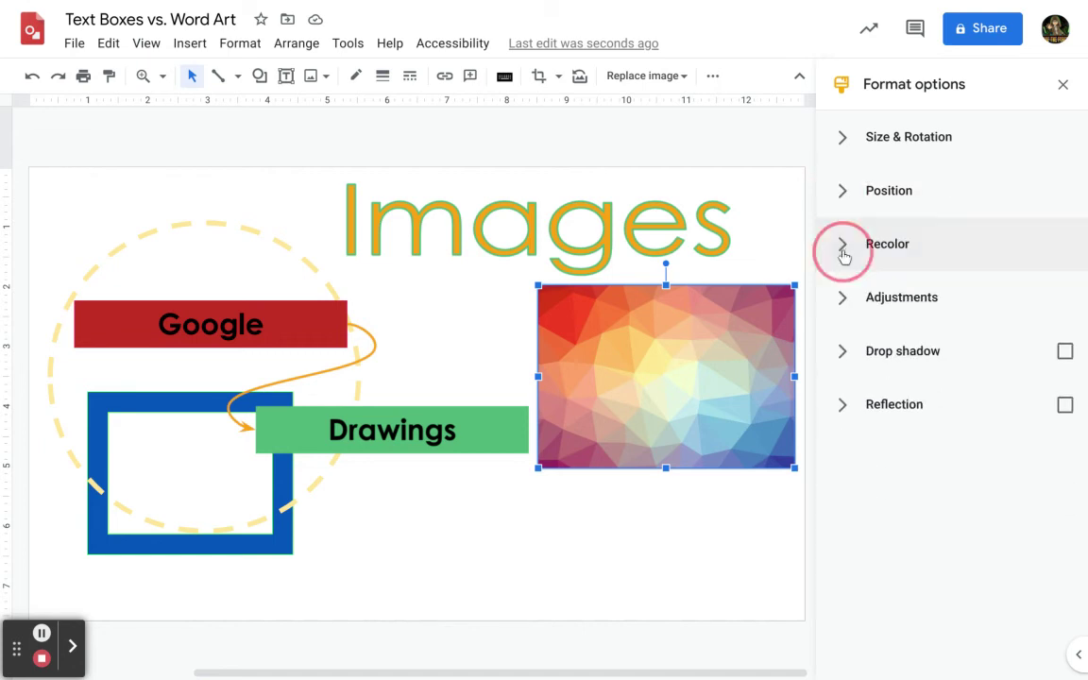
{"action": "left_click", "coordinate": [875, 290]}
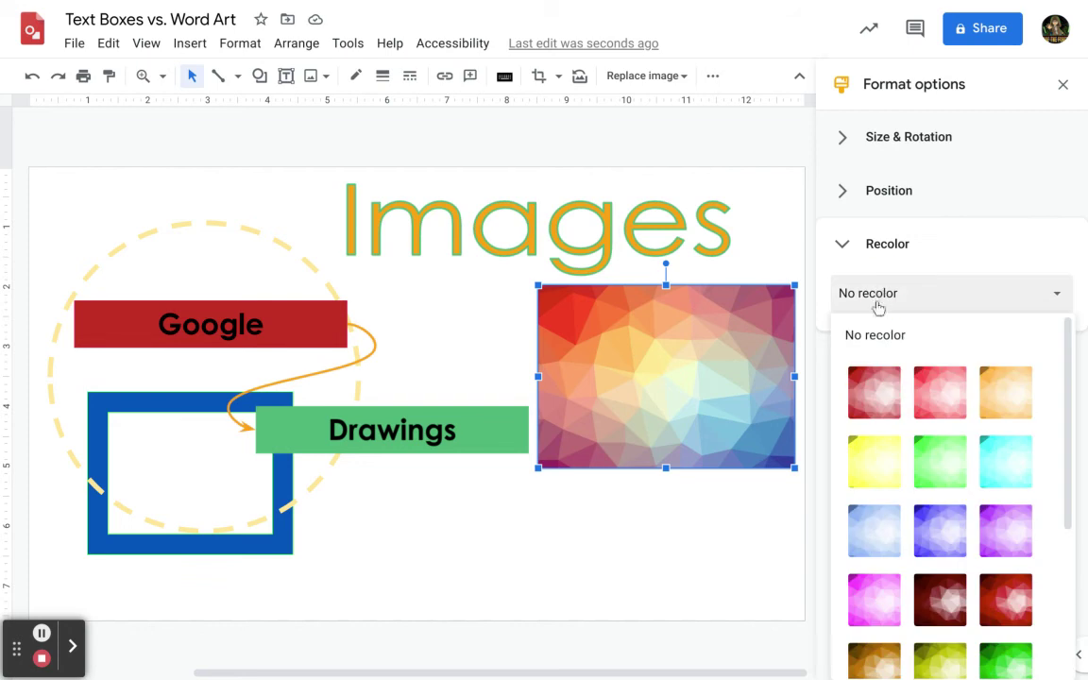
{"action": "scroll", "coordinate": [950, 472], "scroll_direction": "down", "scroll_amount": 2}
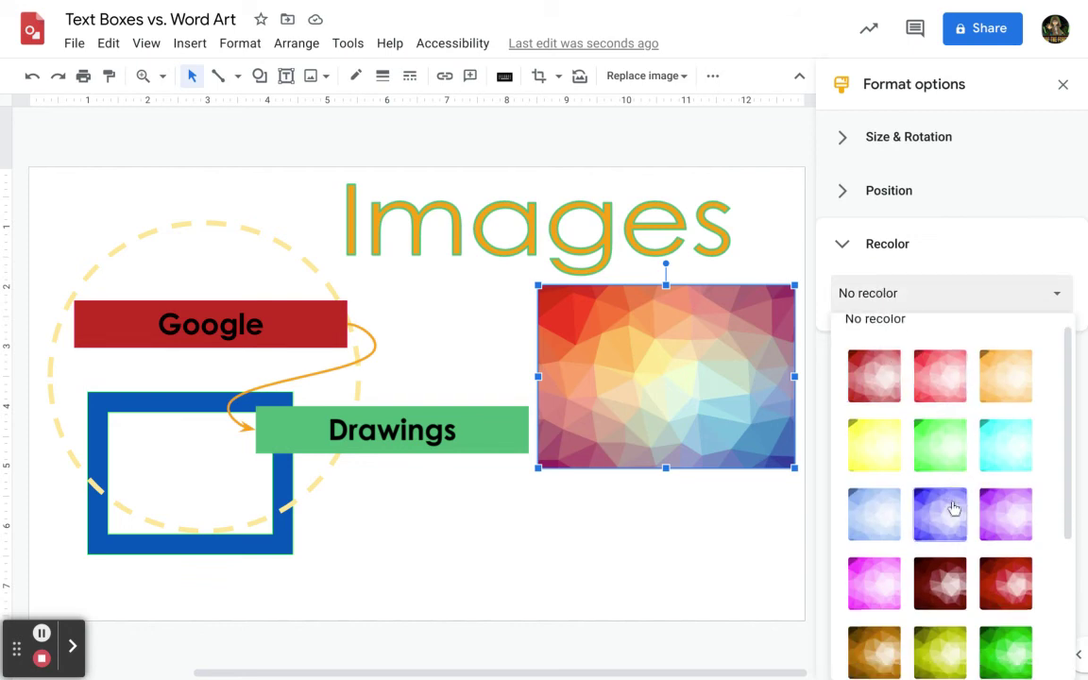
{"action": "scroll", "coordinate": [943, 525], "scroll_direction": "down", "scroll_amount": 3}
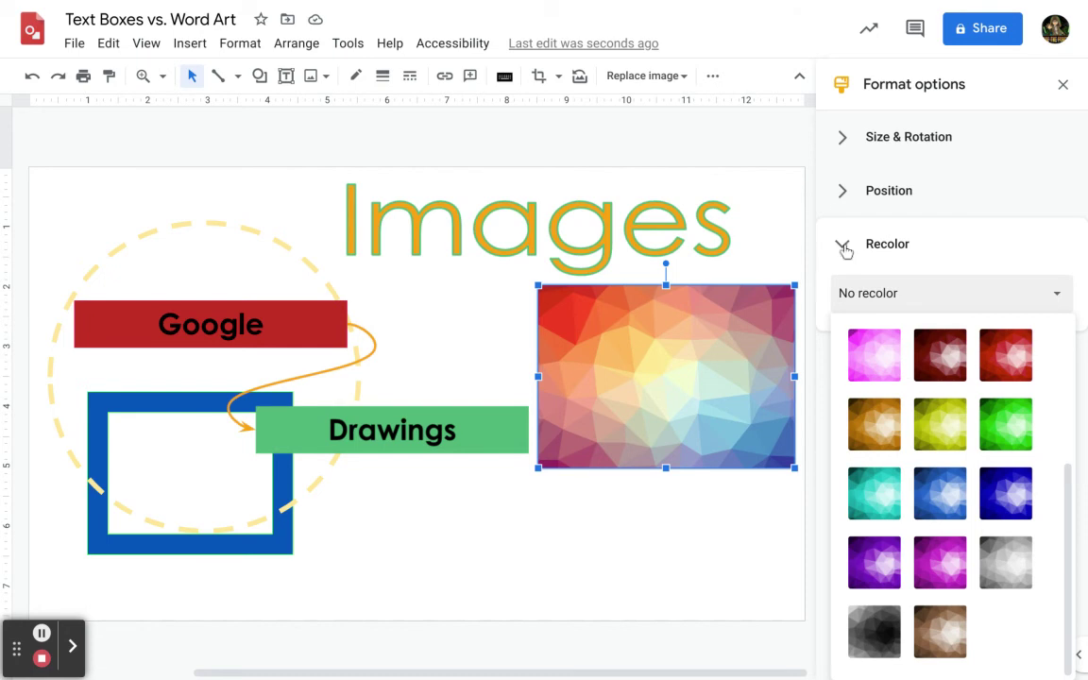
{"action": "left_click", "coordinate": [902, 275]}
{"action": "left_click", "coordinate": [845, 244]}
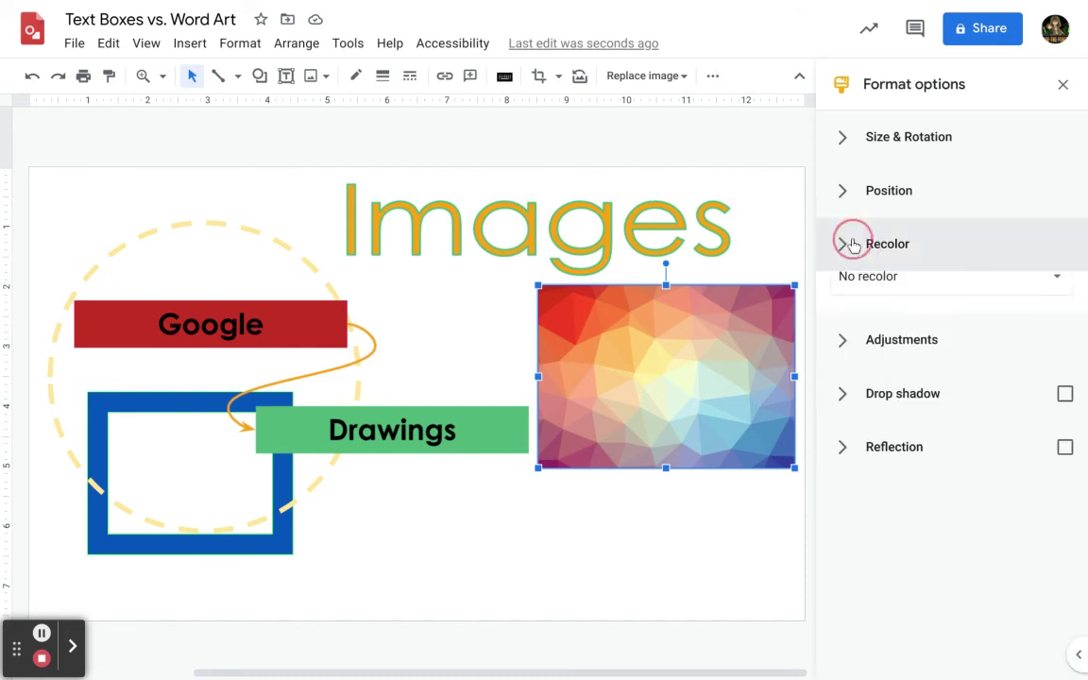
{"action": "left_click", "coordinate": [840, 297]}
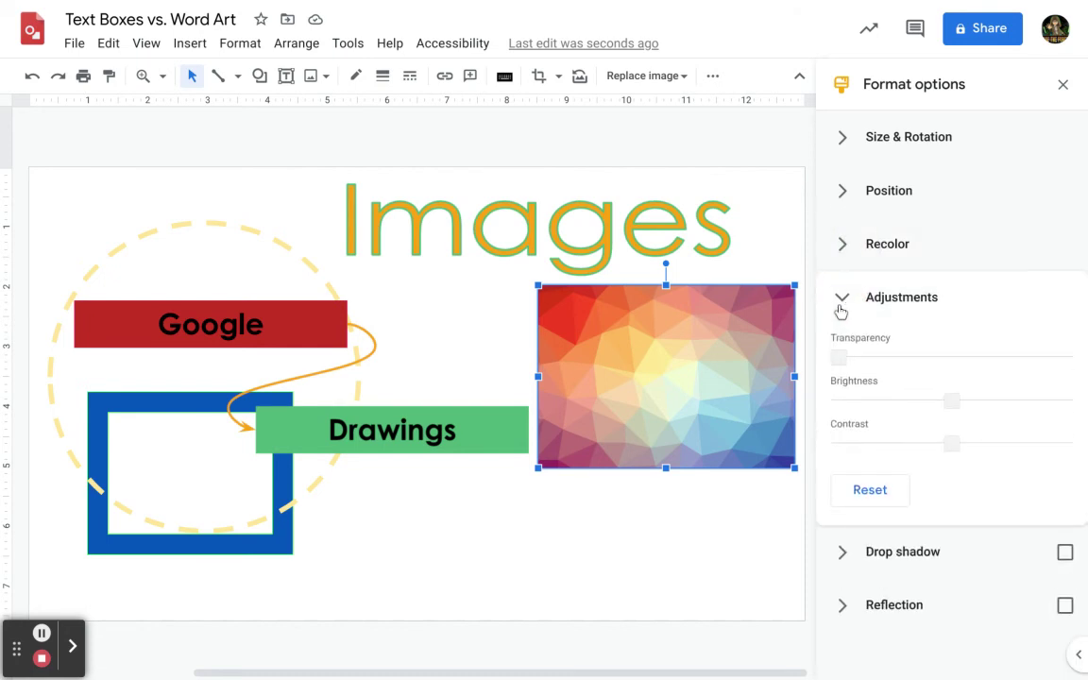
Fade the picture to about 70% transparency, enlarge it leftward and move it up over the Images title.
{"action": "left_click_drag", "start_coordinate": [835, 359], "coordinate": [956, 357]}
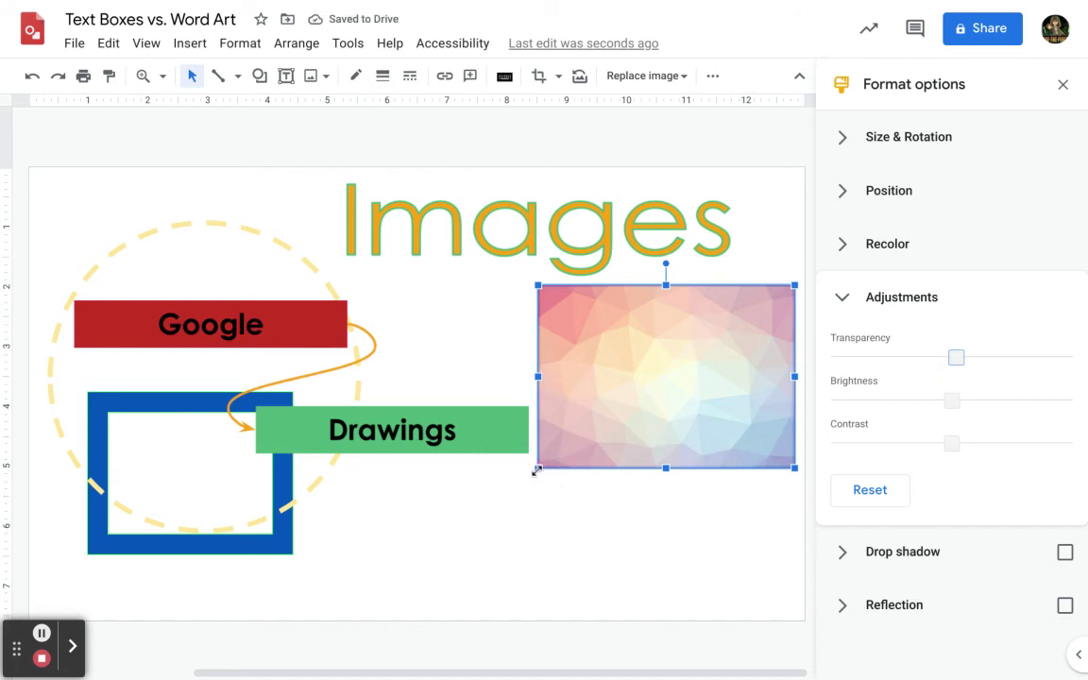
{"action": "left_click_drag", "start_coordinate": [539, 468], "coordinate": [321, 359]}
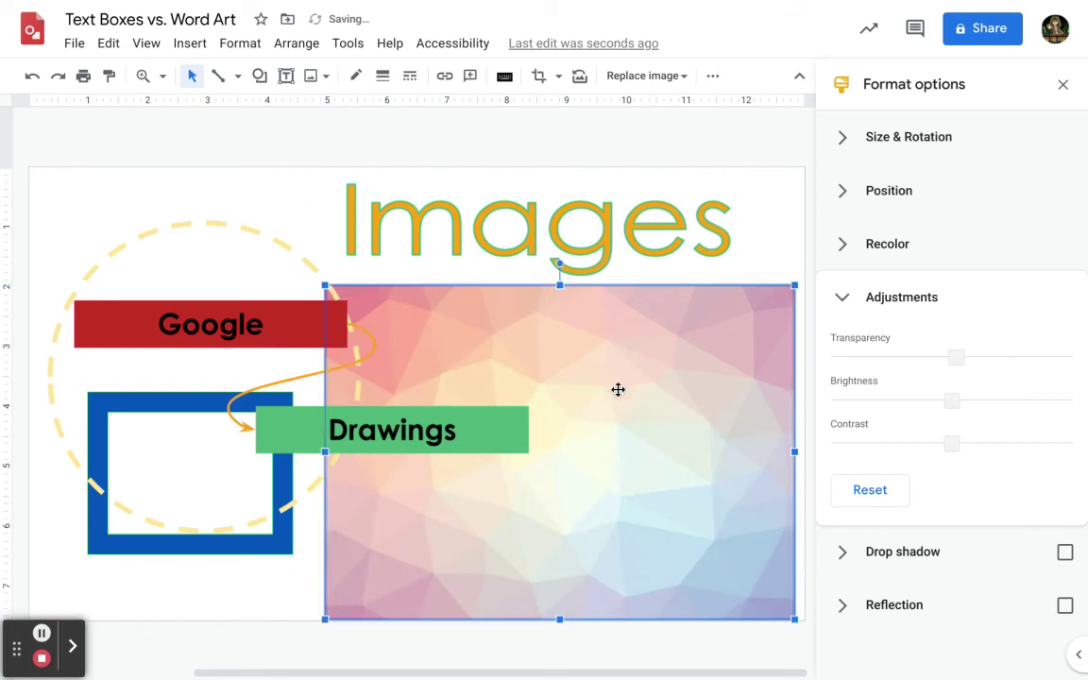
{"action": "left_click_drag", "start_coordinate": [631, 412], "coordinate": [578, 330]}
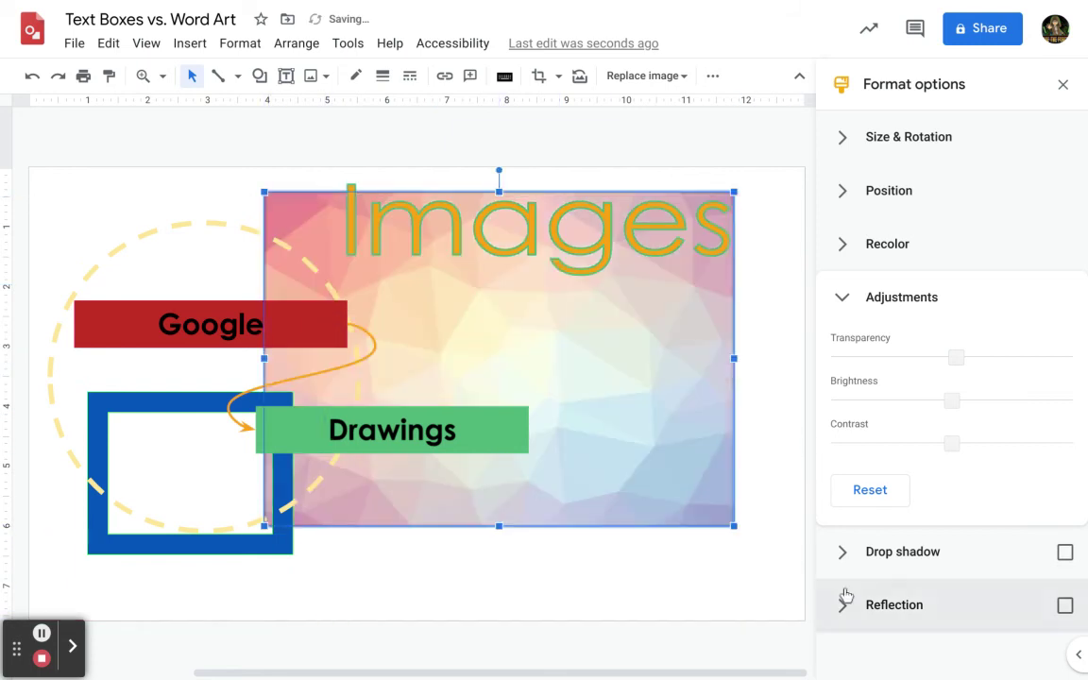
Try 35% transparency on the image, then return it to full opacity.
{"action": "left_click_drag", "start_coordinate": [943, 355], "coordinate": [803, 355]}
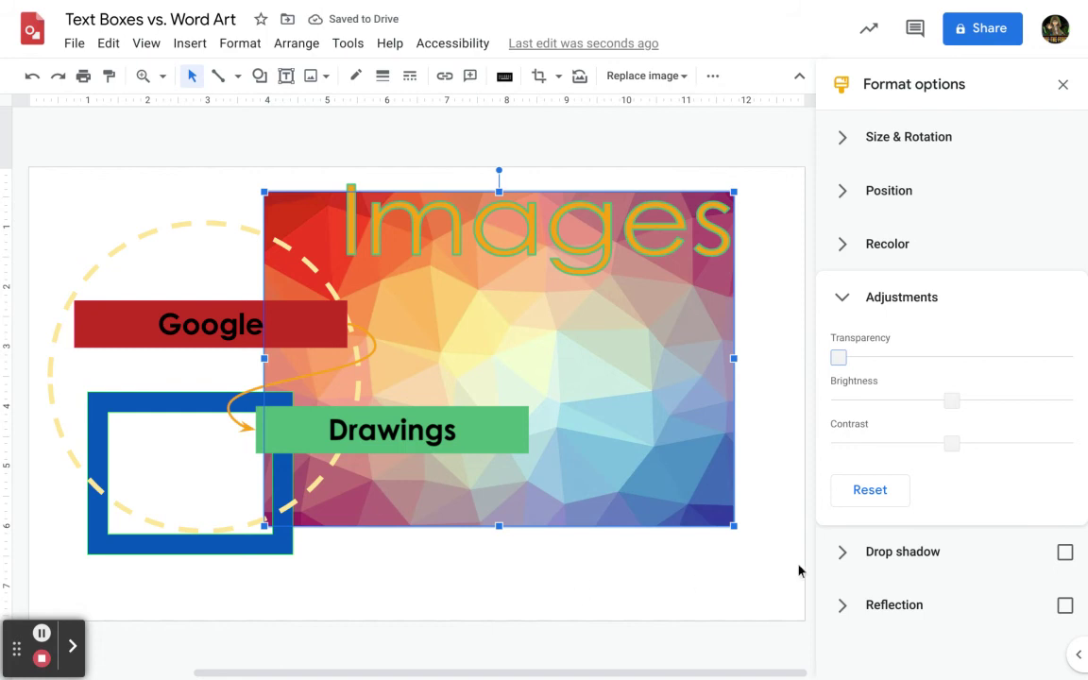
{"action": "left_click_drag", "start_coordinate": [837, 357], "coordinate": [951, 361]}
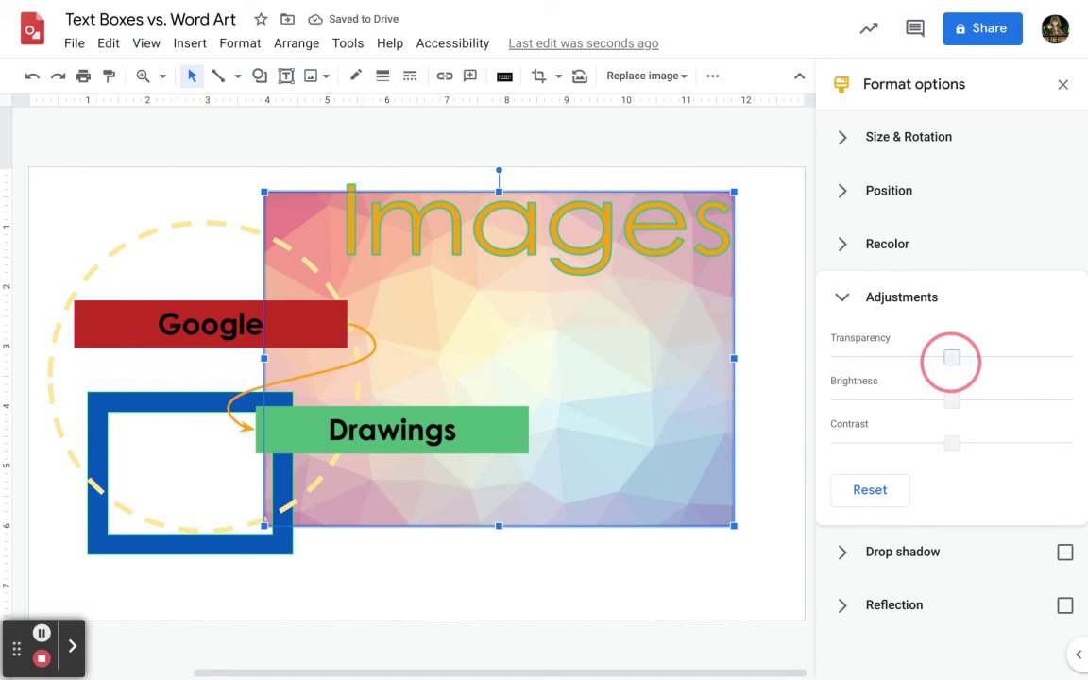
{"action": "left_click_drag", "start_coordinate": [951, 358], "coordinate": [838, 357]}
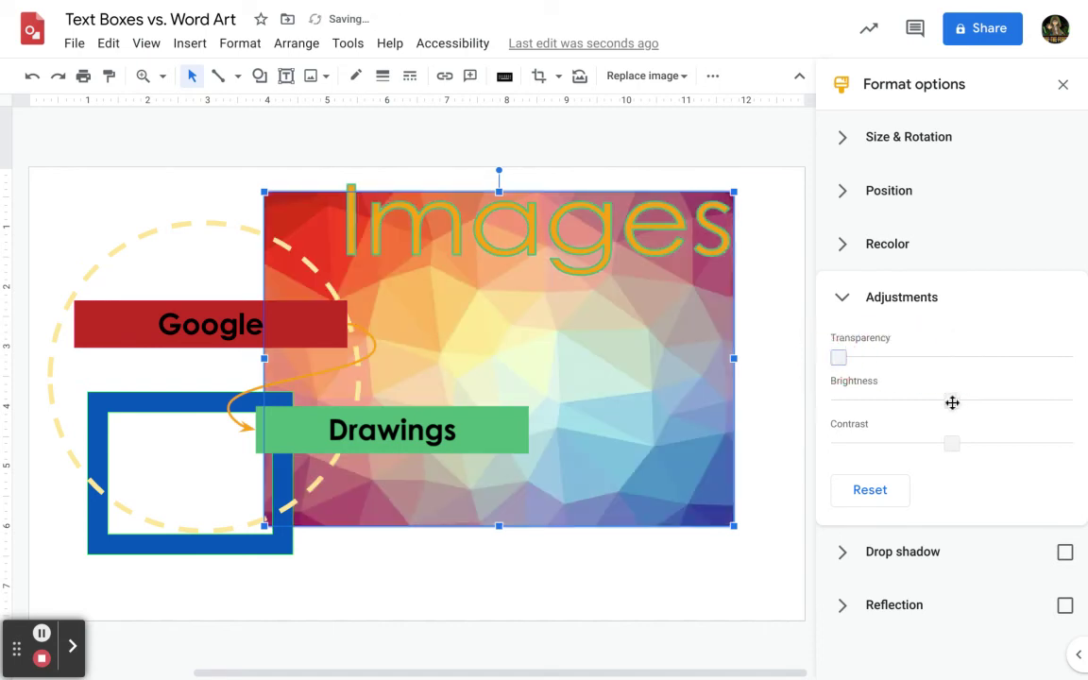
Raise the image's brightness and contrast, then reset all adjustments to defaults.
{"action": "mouse_move", "coordinate": [951, 400]}
{"action": "left_mouse_down"}
{"action": "mouse_move", "coordinate": [997, 400]}
{"action": "mouse_move", "coordinate": [882, 413]}
{"action": "mouse_move", "coordinate": [886, 387]}
{"action": "mouse_move", "coordinate": [906, 395]}
{"action": "mouse_move", "coordinate": [940, 385]}
{"action": "mouse_move", "coordinate": [943, 398]}
{"action": "left_mouse_up"}
{"action": "left_click", "coordinate": [912, 393]}
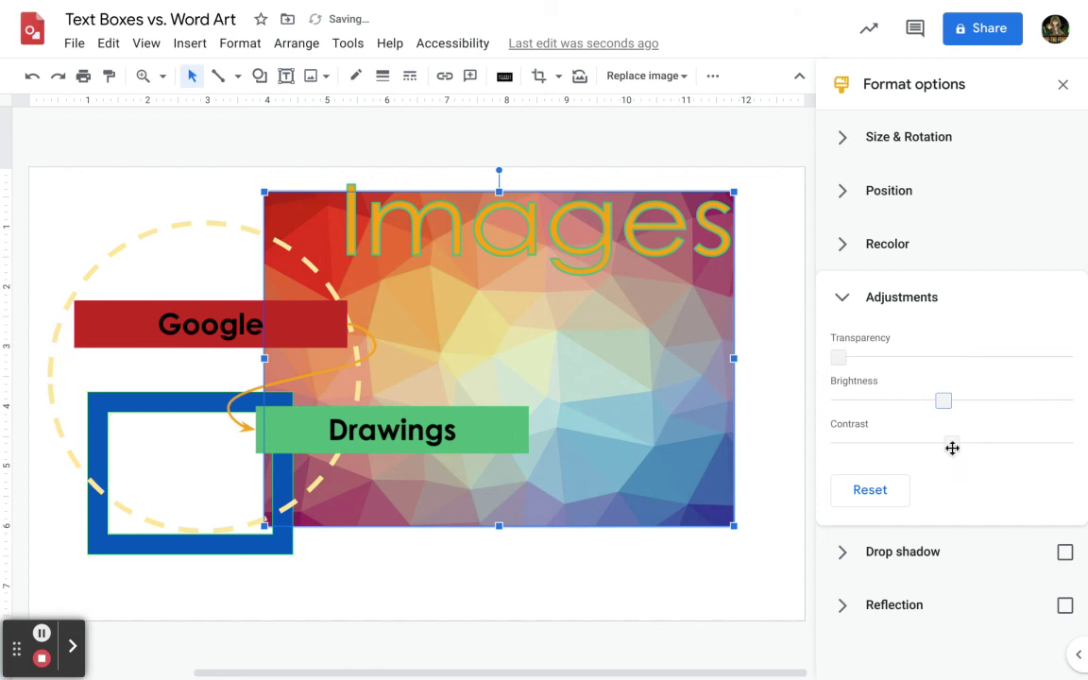
{"action": "left_click_drag", "start_coordinate": [952, 448], "coordinate": [1012, 442]}
{"action": "left_click", "coordinate": [977, 446]}
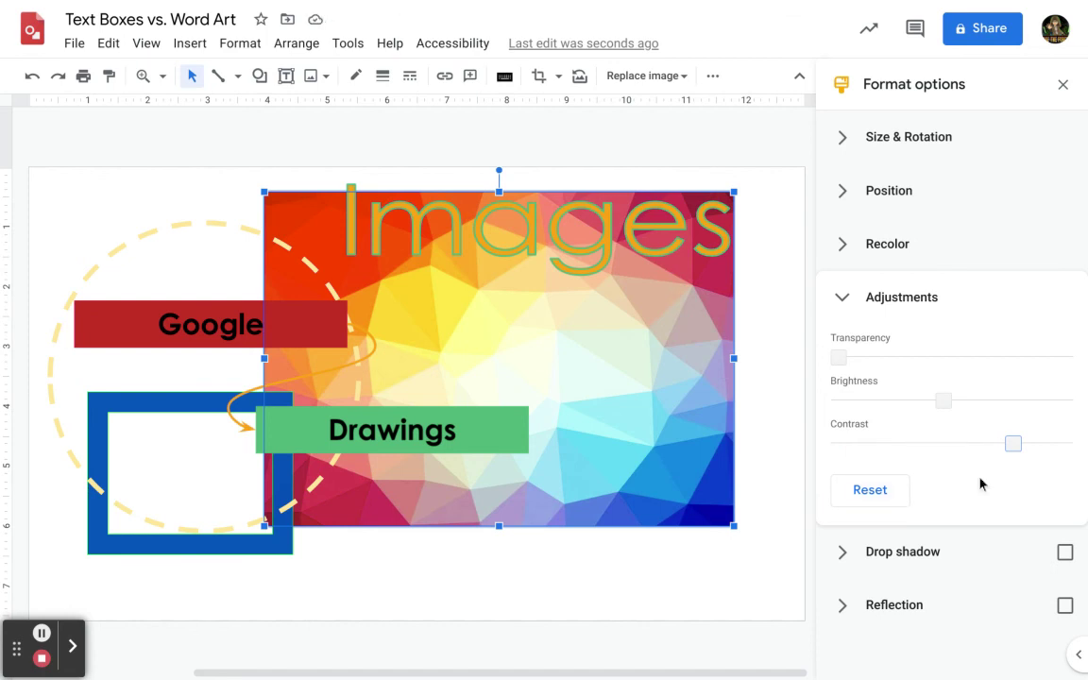
{"action": "left_click", "coordinate": [850, 500]}
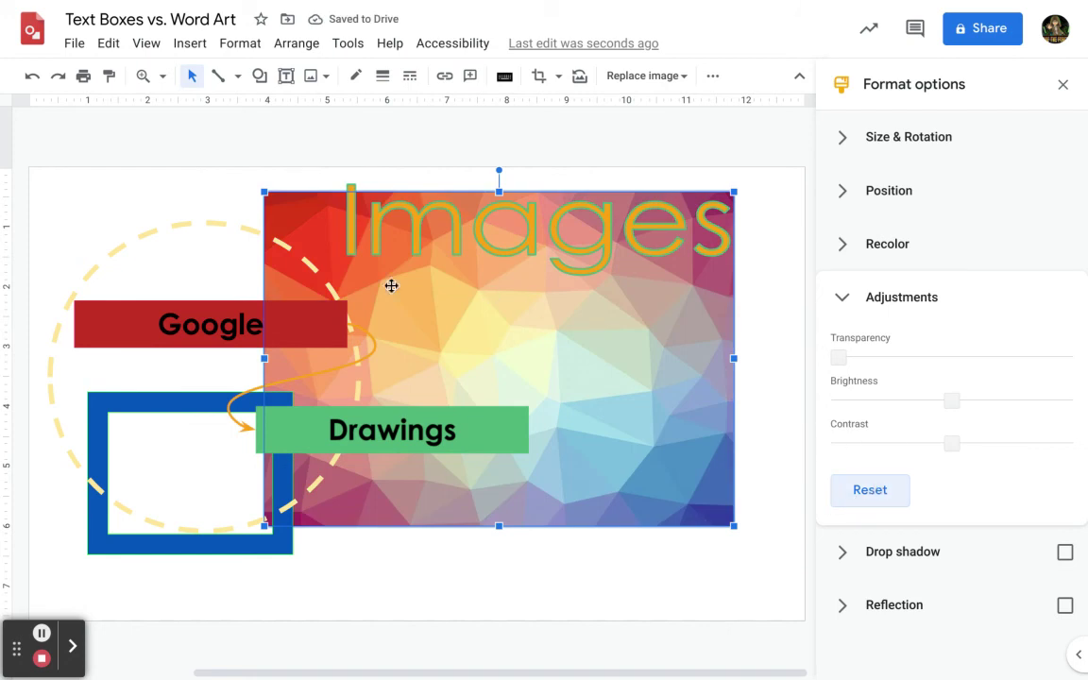
{"action": "left_click", "coordinate": [844, 299]}
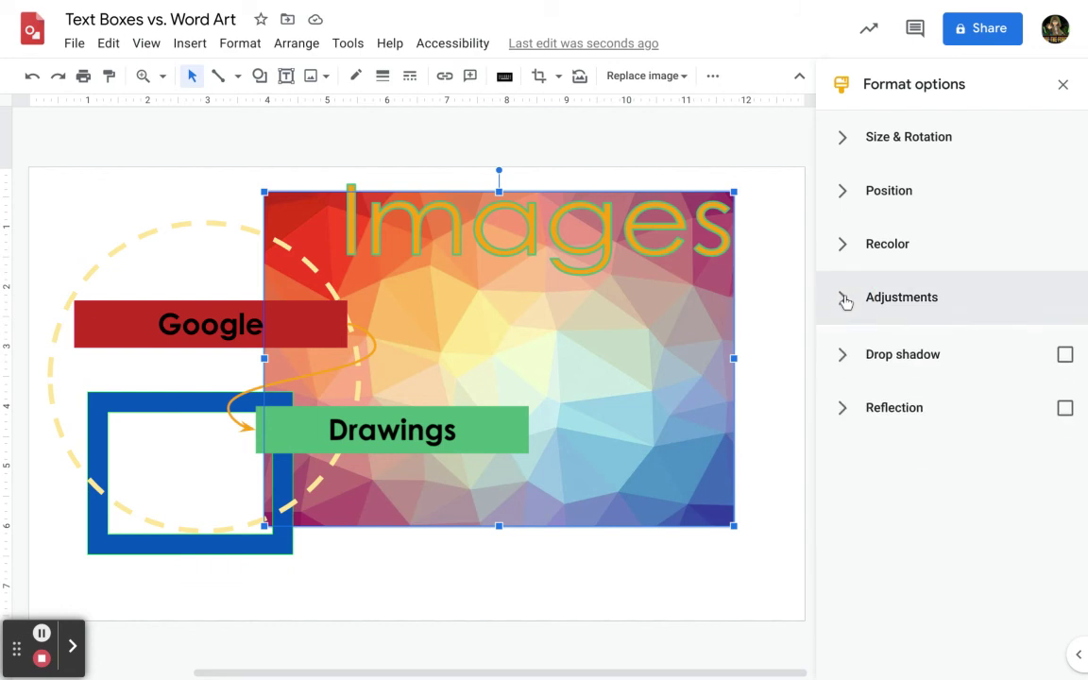
Enable an orange drop shadow on the geometric image.
{"action": "left_click", "coordinate": [841, 352]}
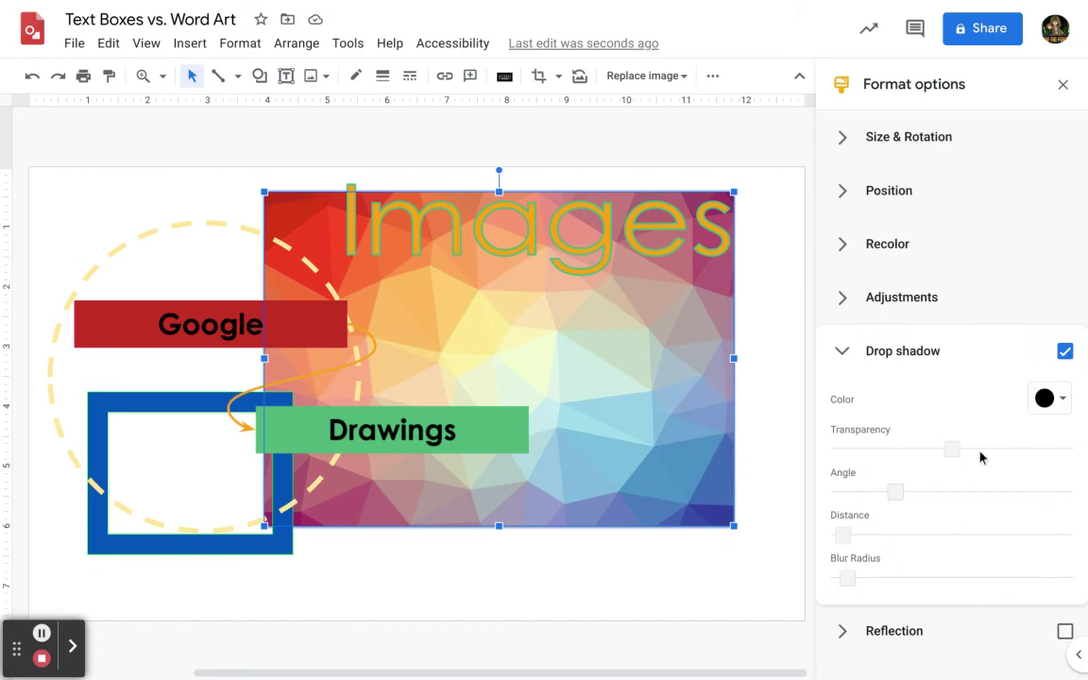
{"action": "left_click", "coordinate": [1060, 398]}
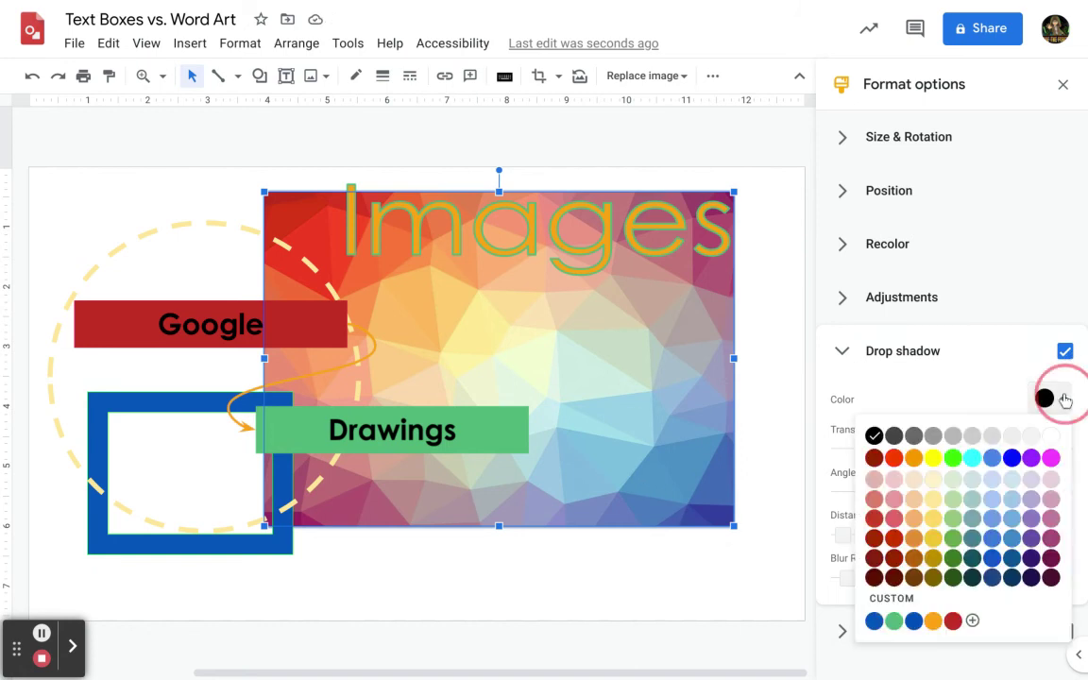
{"action": "left_click", "coordinate": [933, 620]}
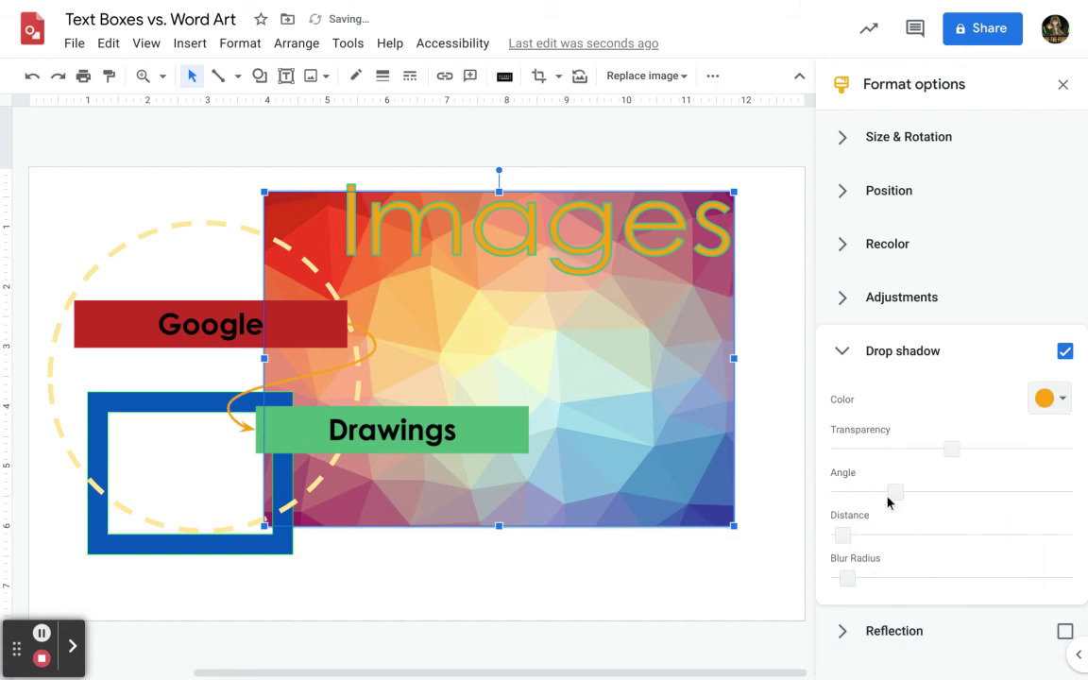
Try different shadow distance, angle and transparency, then switch the drop shadow off.
{"action": "left_click_drag", "start_coordinate": [844, 535], "coordinate": [905, 534]}
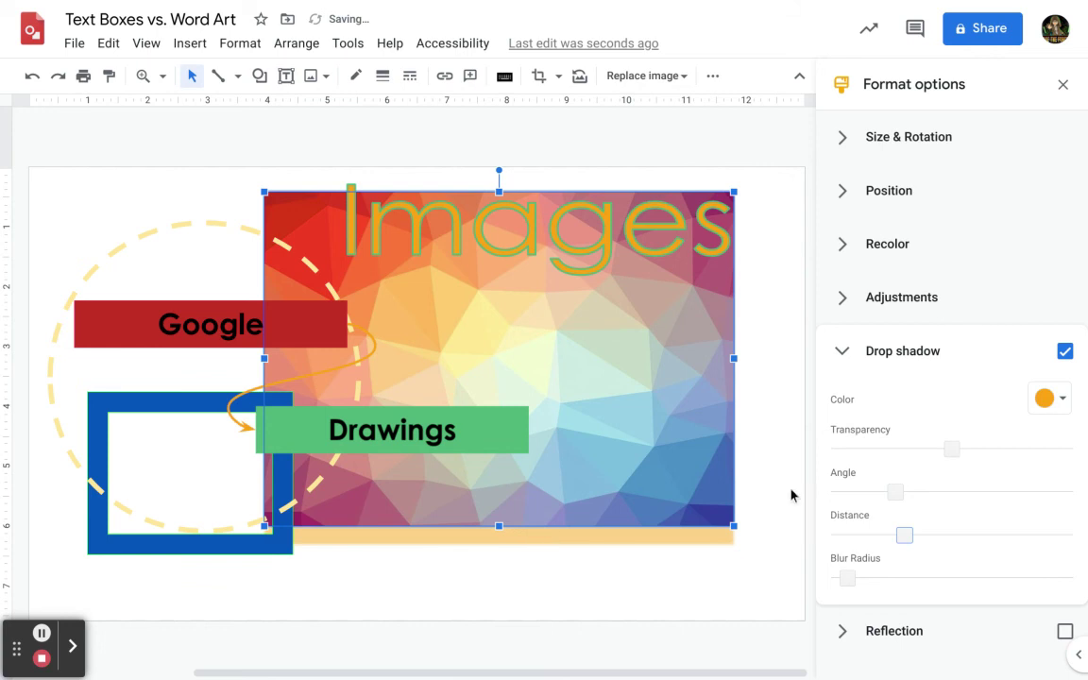
{"action": "left_click_drag", "start_coordinate": [895, 492], "coordinate": [940, 491]}
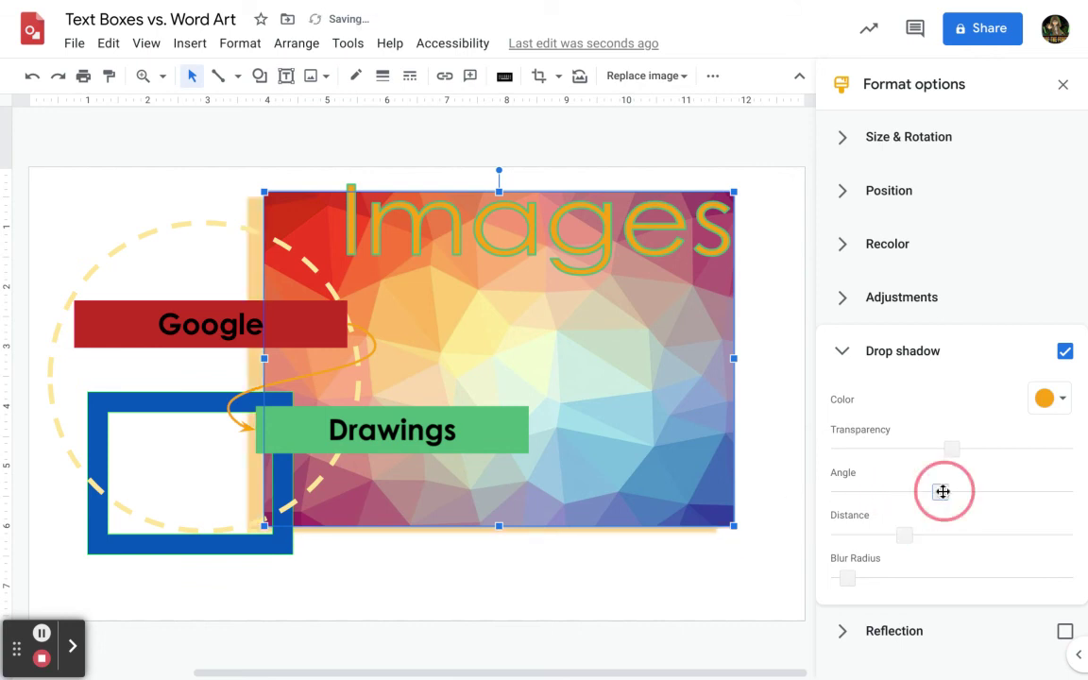
{"action": "left_click_drag", "start_coordinate": [942, 491], "coordinate": [1035, 491]}
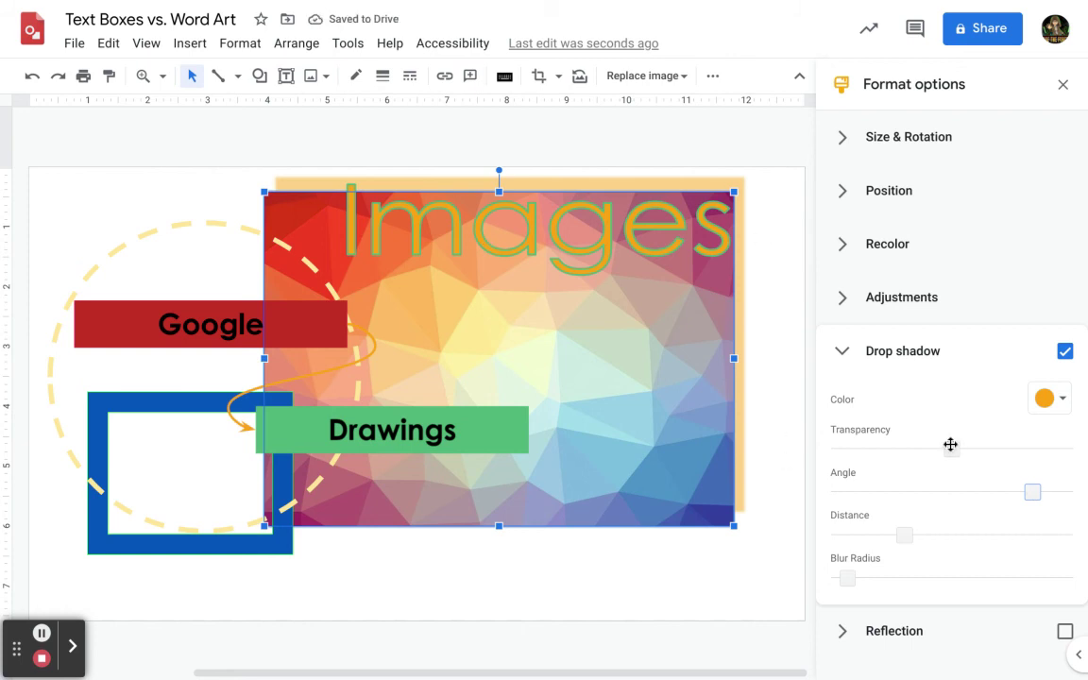
{"action": "mouse_move", "coordinate": [950, 449]}
{"action": "left_mouse_down"}
{"action": "mouse_move", "coordinate": [983, 450]}
{"action": "mouse_move", "coordinate": [869, 442]}
{"action": "mouse_move", "coordinate": [943, 449]}
{"action": "left_mouse_up"}
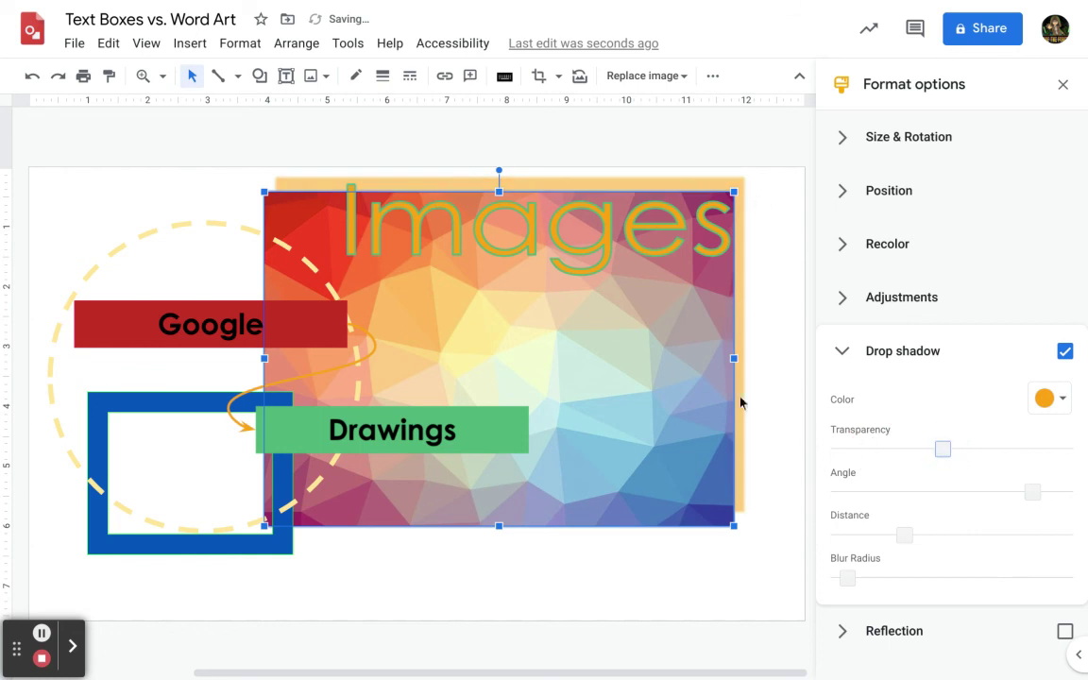
{"action": "left_click", "coordinate": [1065, 352]}
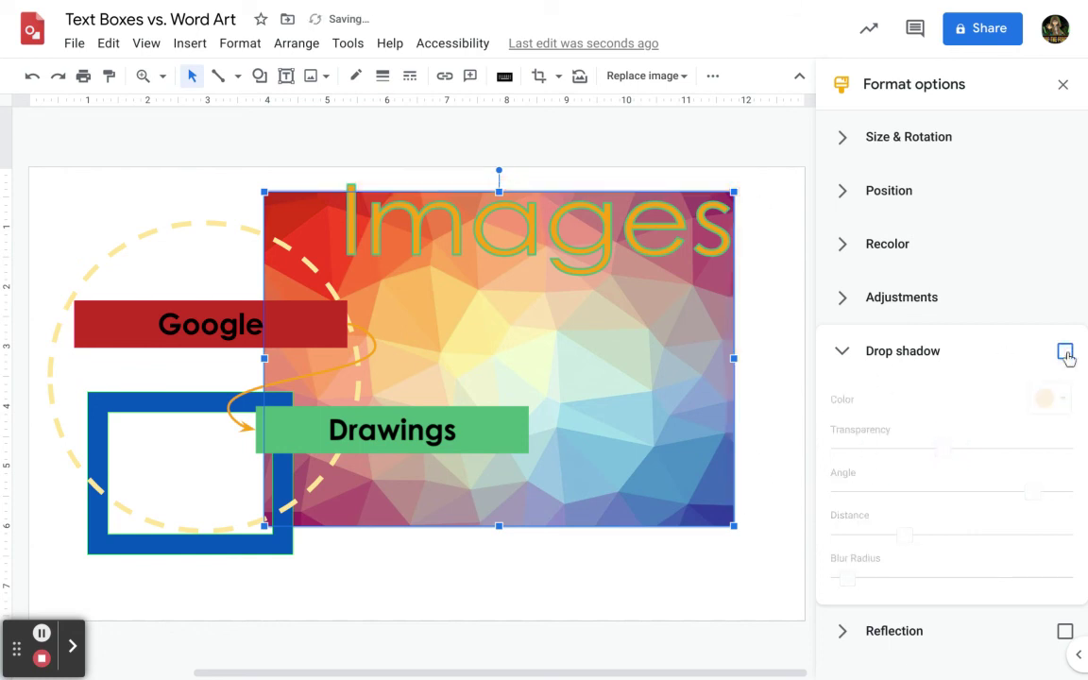
{"action": "left_click", "coordinate": [841, 354]}
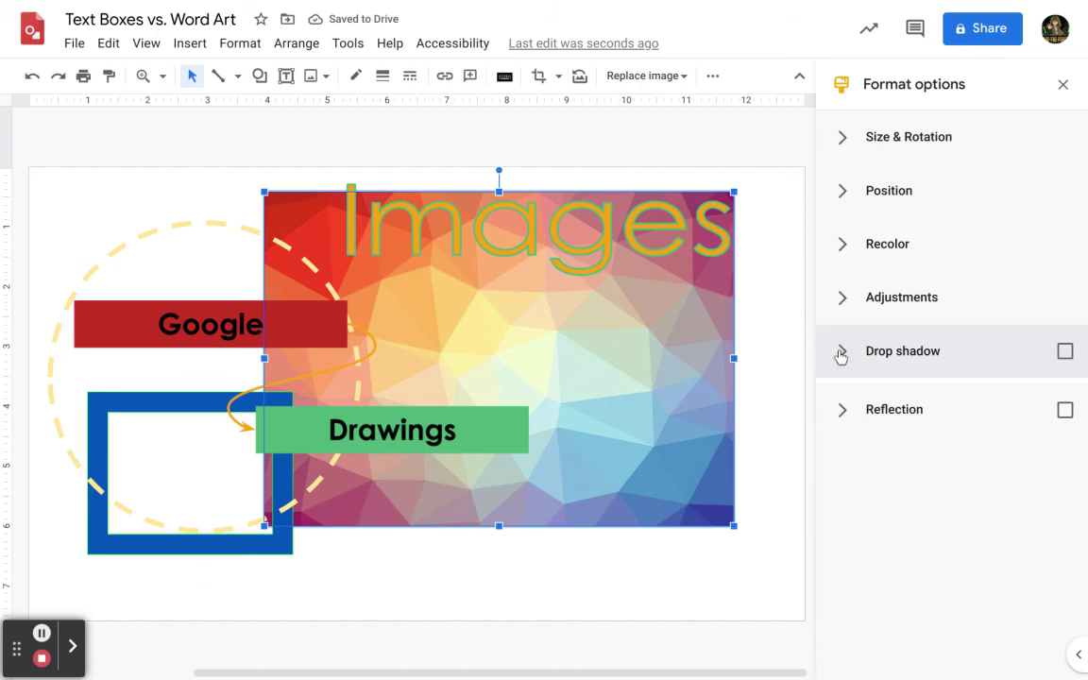
Preview a reflection with more transparency, distance and size, then remove it and close Format options.
{"action": "left_click", "coordinate": [1064, 404]}
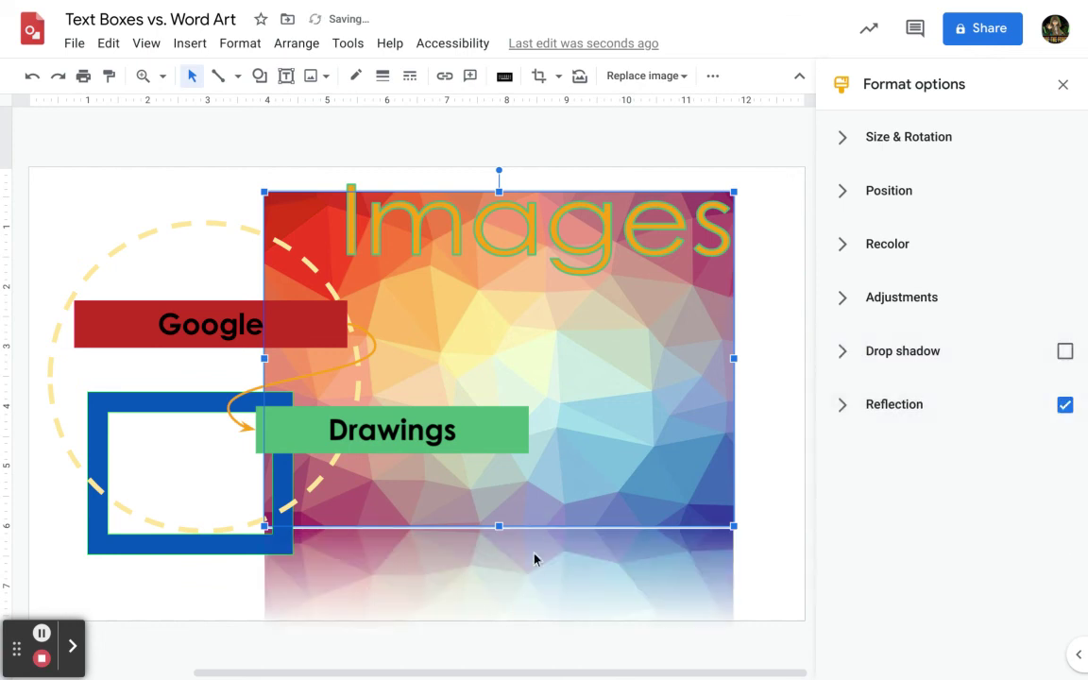
{"action": "left_click", "coordinate": [842, 404]}
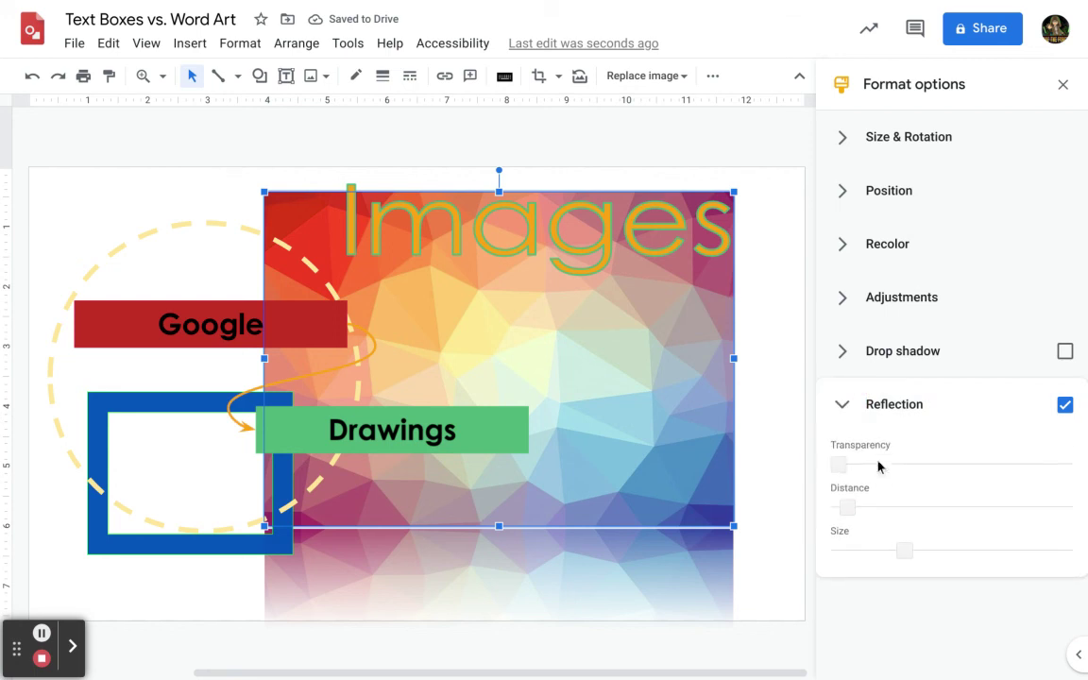
{"action": "left_click", "coordinate": [835, 469]}
{"action": "left_click_drag", "start_coordinate": [835, 468], "coordinate": [929, 467]}
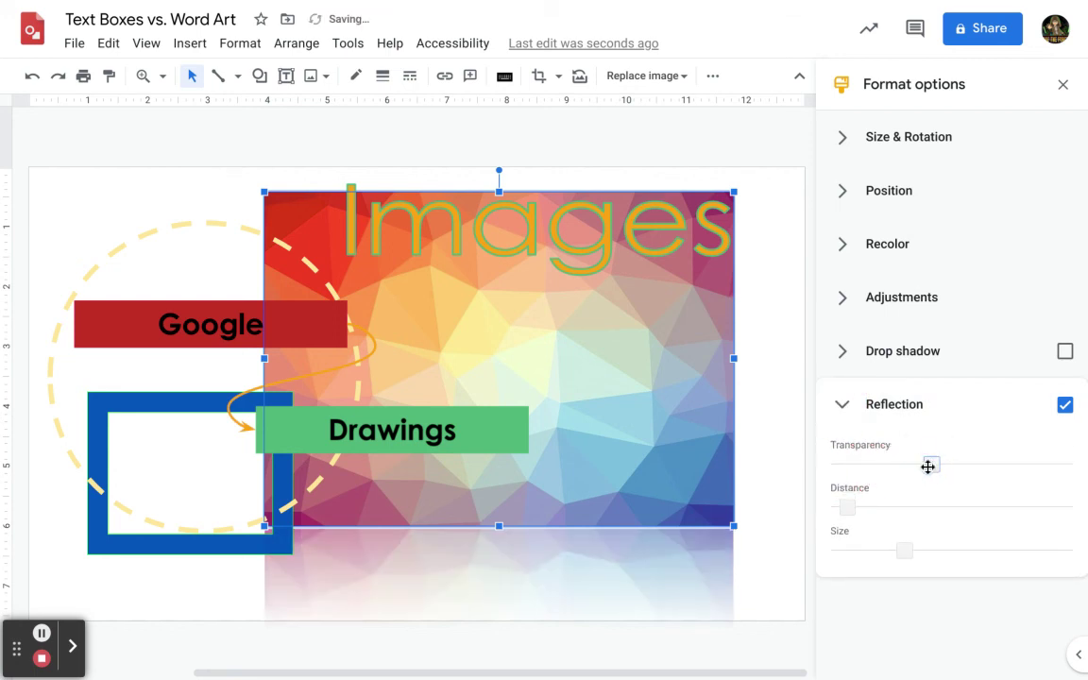
{"action": "left_click_drag", "start_coordinate": [849, 507], "coordinate": [1003, 512]}
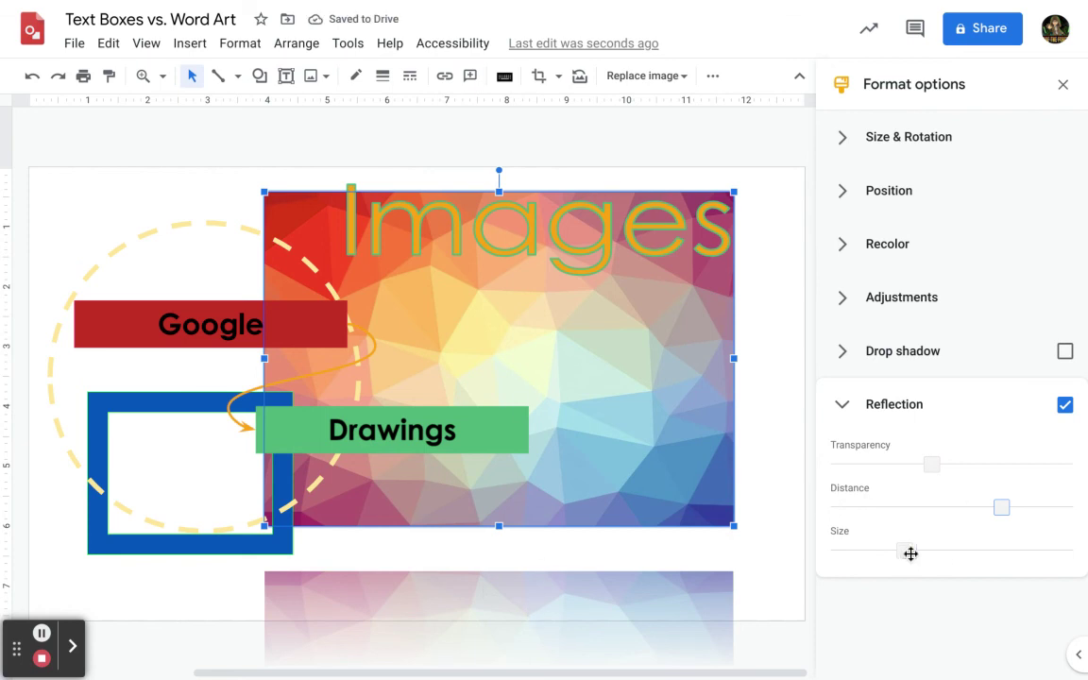
{"action": "left_click_drag", "start_coordinate": [911, 554], "coordinate": [993, 550]}
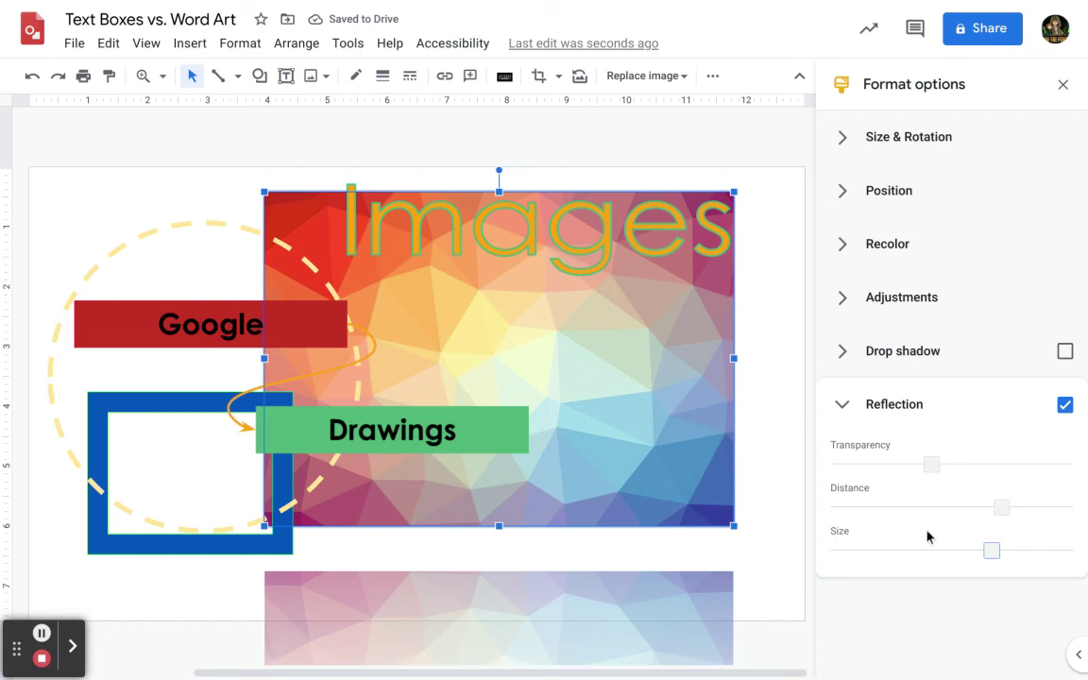
{"action": "left_click", "coordinate": [1066, 405]}
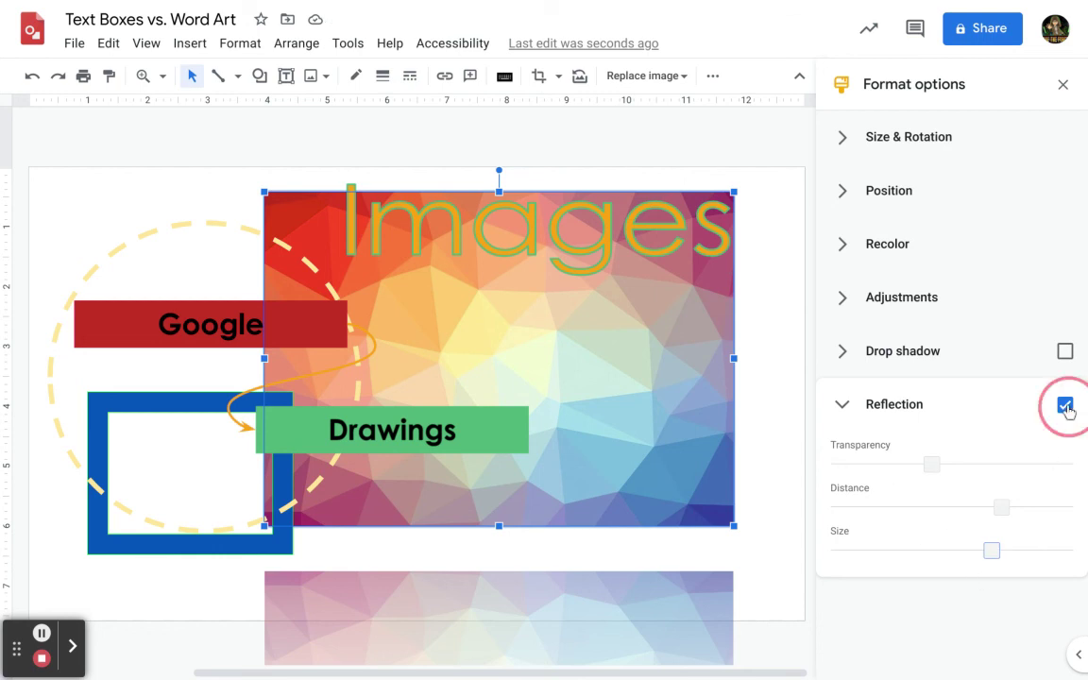
{"action": "left_click", "coordinate": [844, 407]}
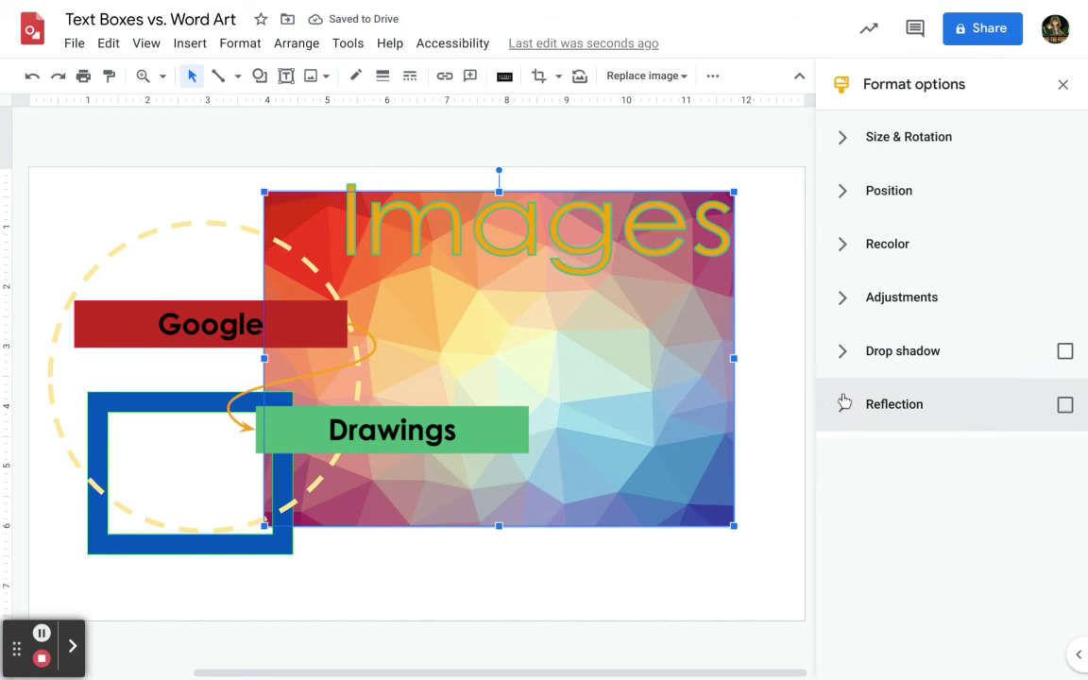
{"action": "left_click", "coordinate": [1061, 85]}
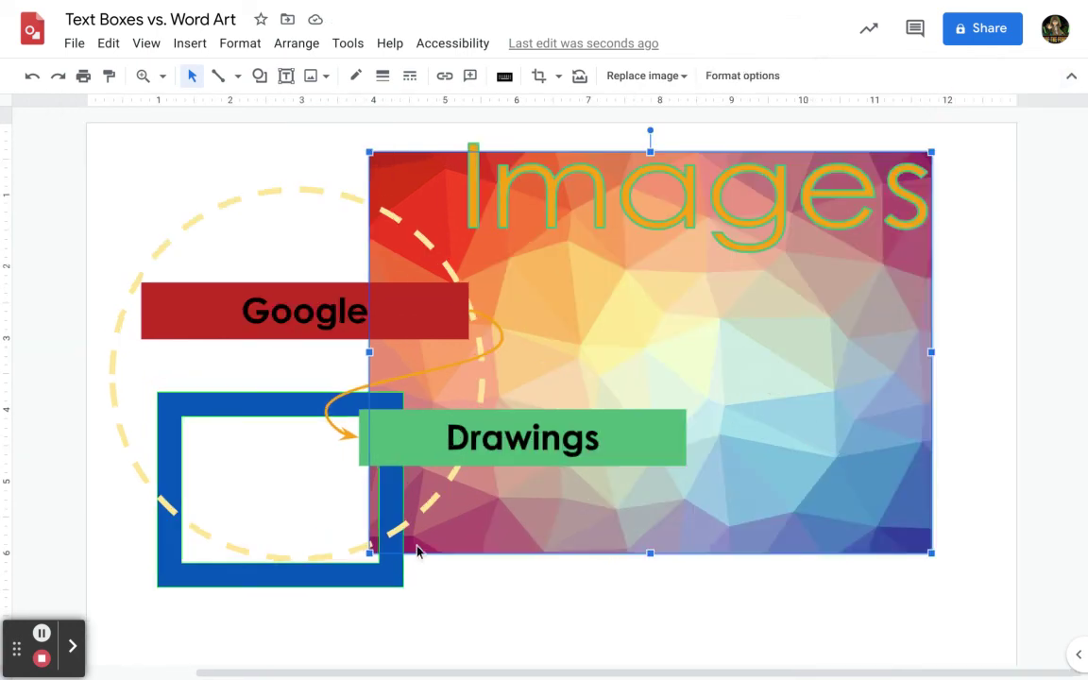
Resize the polygon picture and place it below the Images title.
{"action": "left_click_drag", "start_coordinate": [371, 151], "coordinate": [742, 416]}
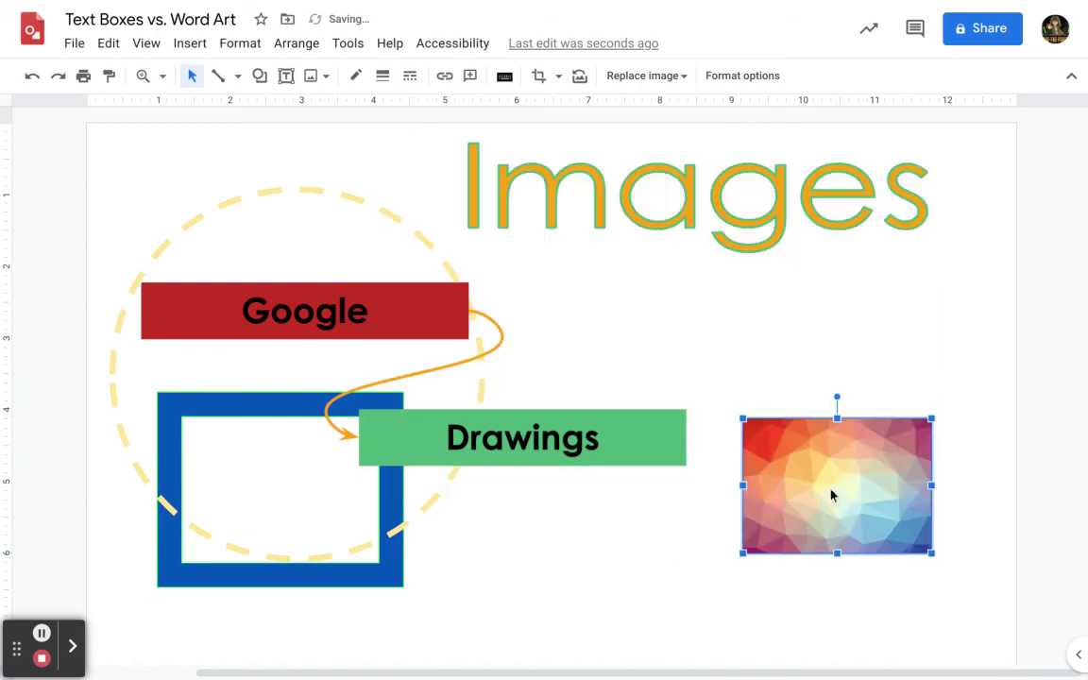
{"action": "left_click_drag", "start_coordinate": [830, 493], "coordinate": [820, 342]}
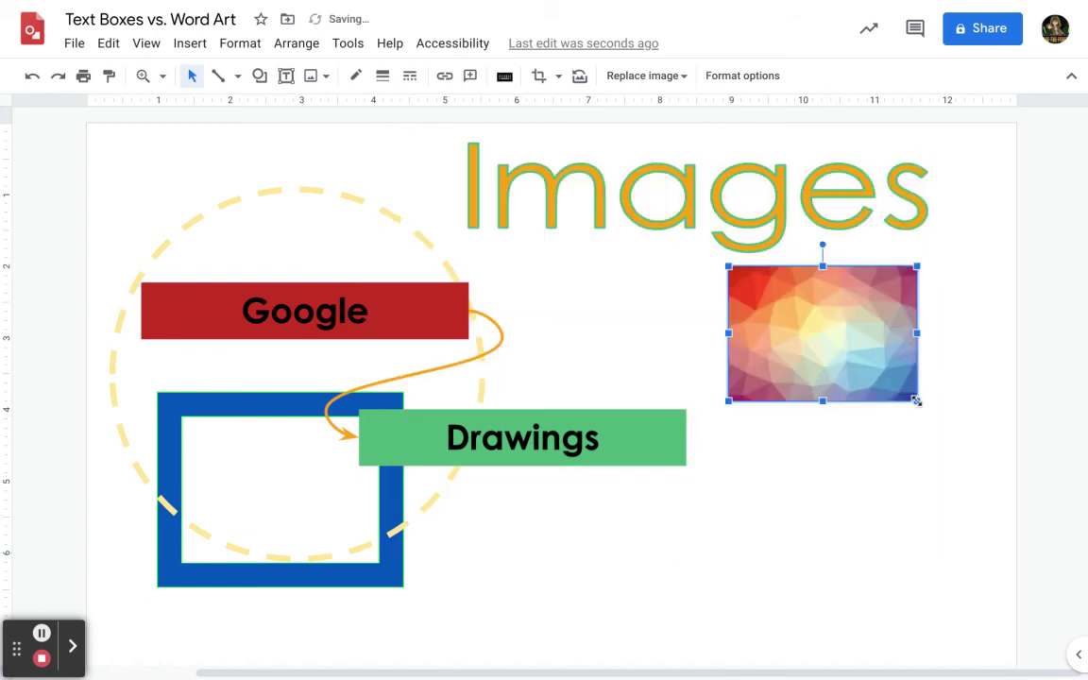
{"action": "left_click_drag", "start_coordinate": [915, 398], "coordinate": [966, 438]}
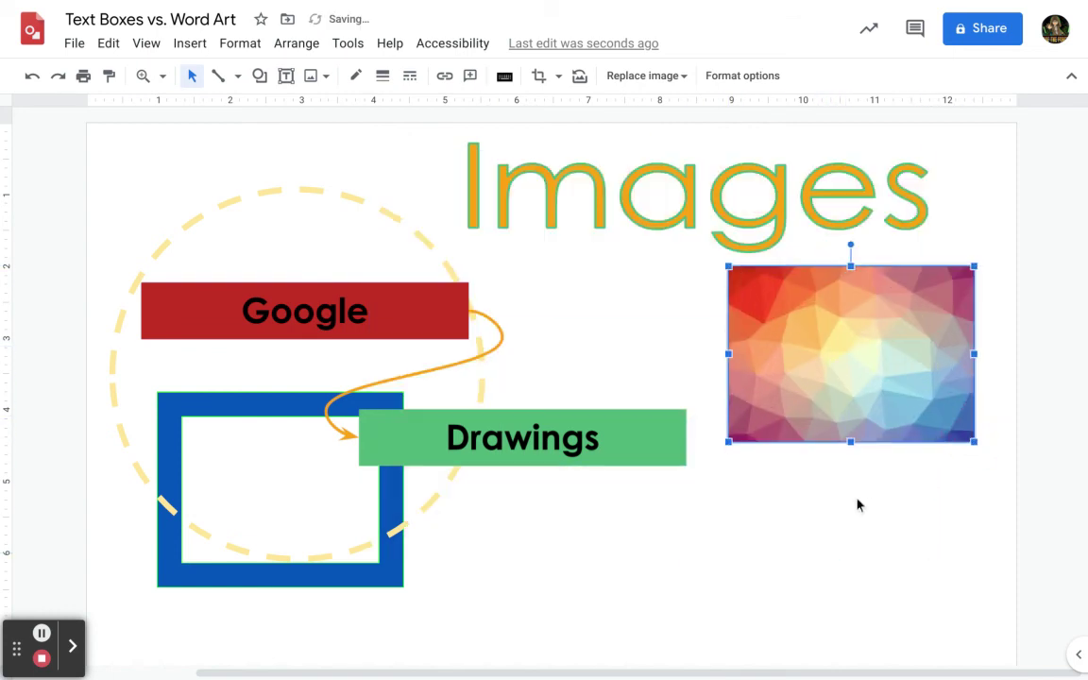
{"action": "left_click", "coordinate": [809, 359]}
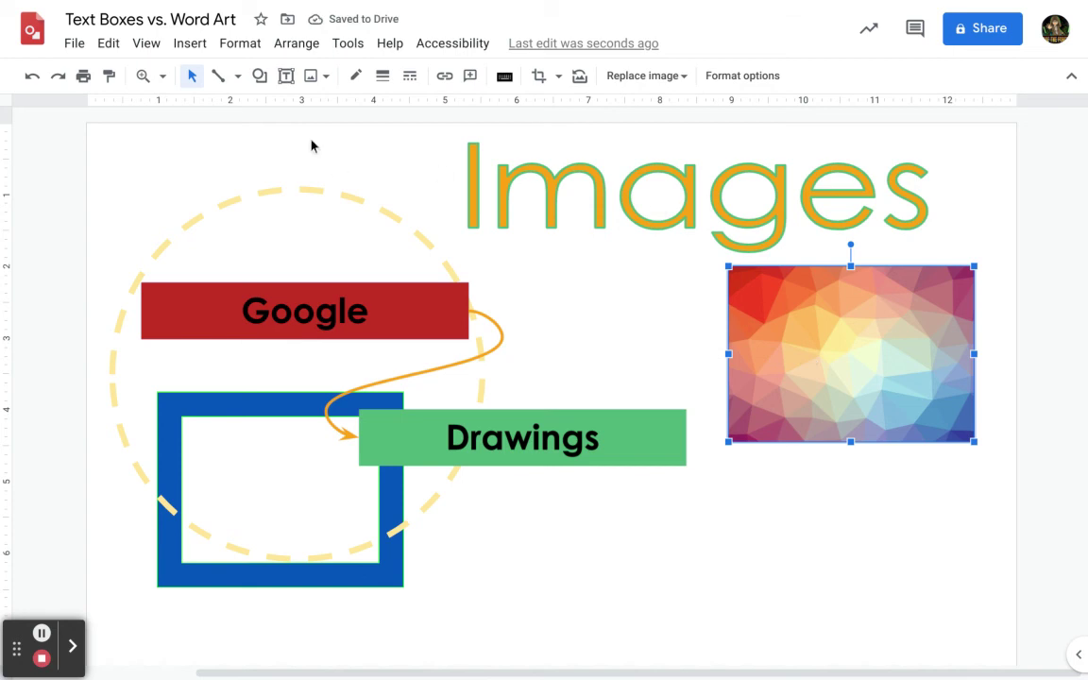
Give the picture an orange border of 8px weight.
{"action": "left_click", "coordinate": [354, 78]}
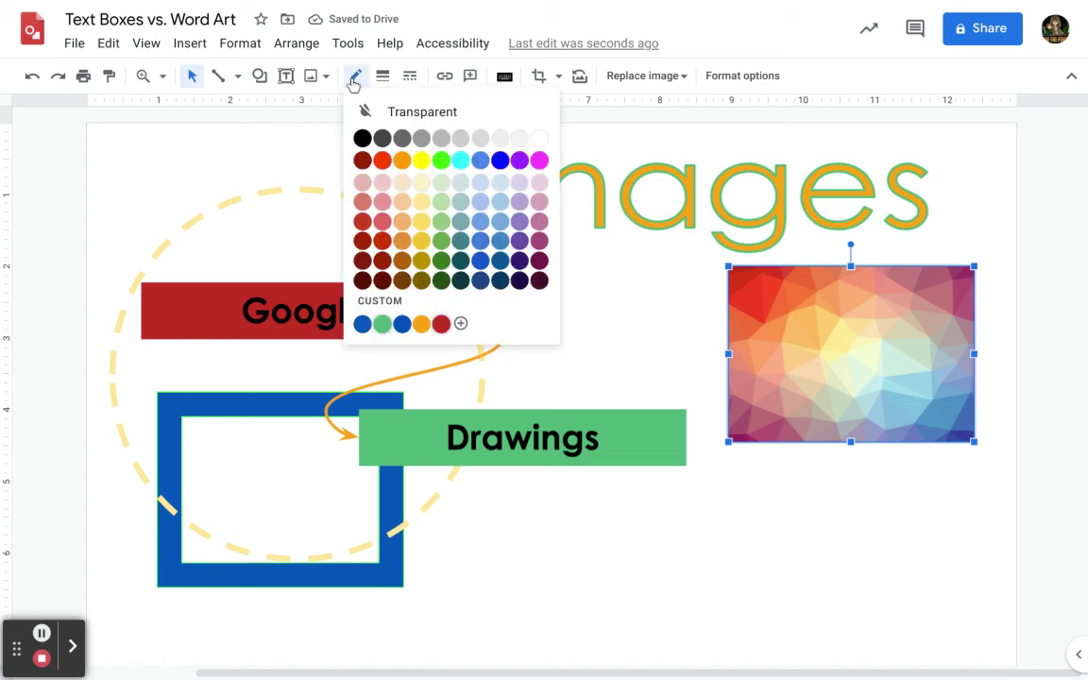
{"action": "left_click", "coordinate": [421, 326]}
{"action": "left_click", "coordinate": [382, 78]}
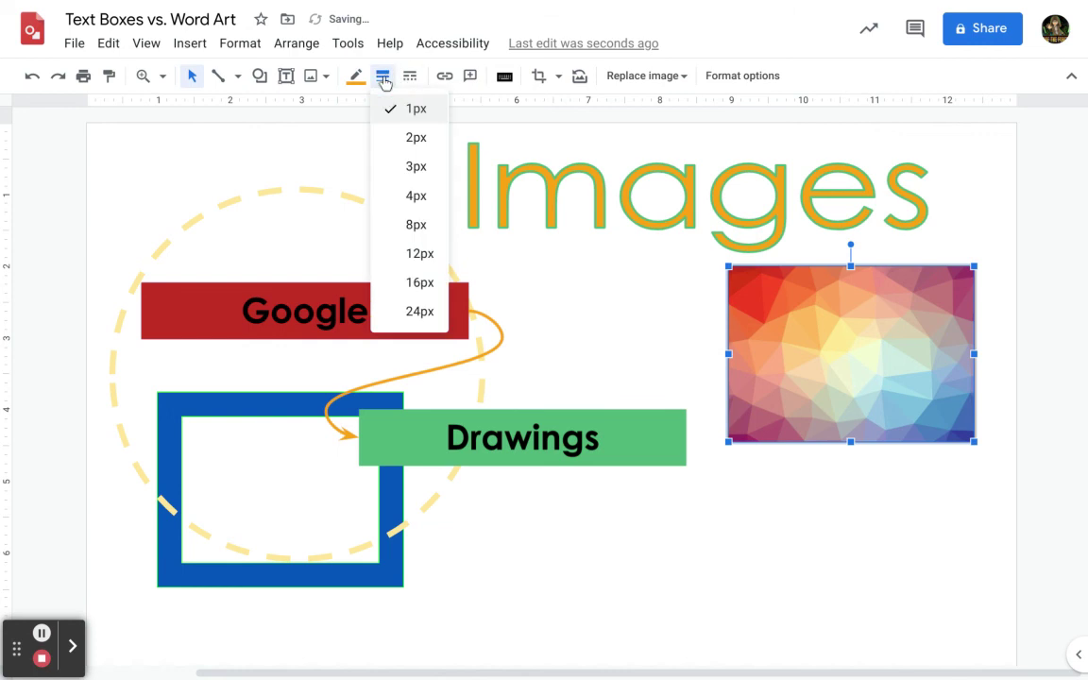
{"action": "left_click", "coordinate": [407, 224]}
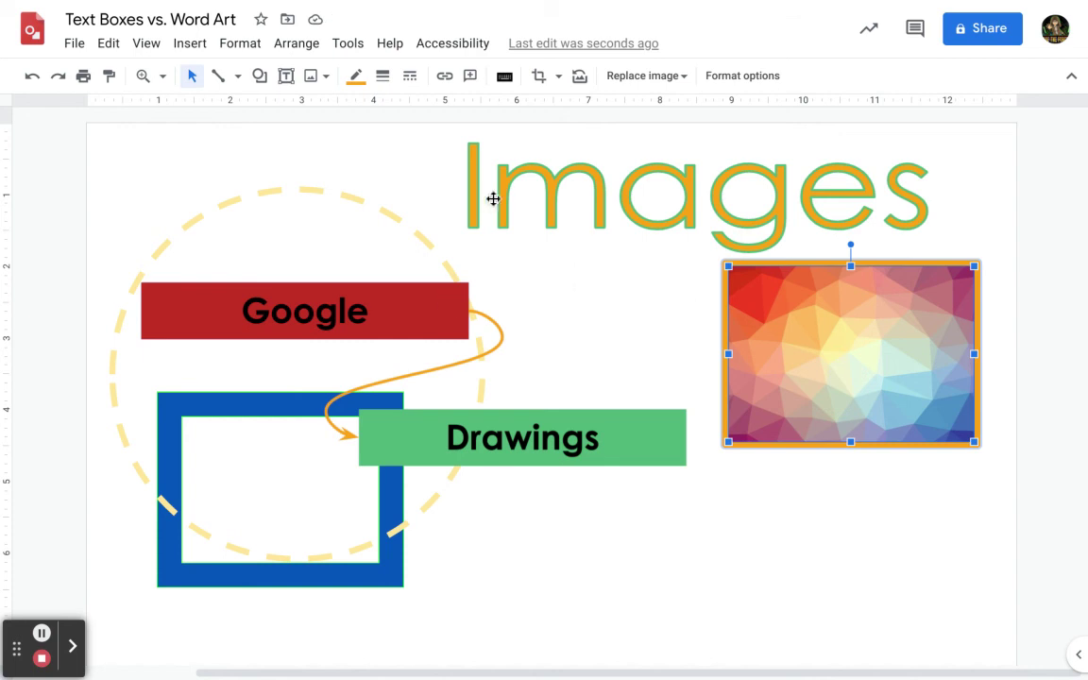
{"action": "left_click", "coordinate": [539, 75]}
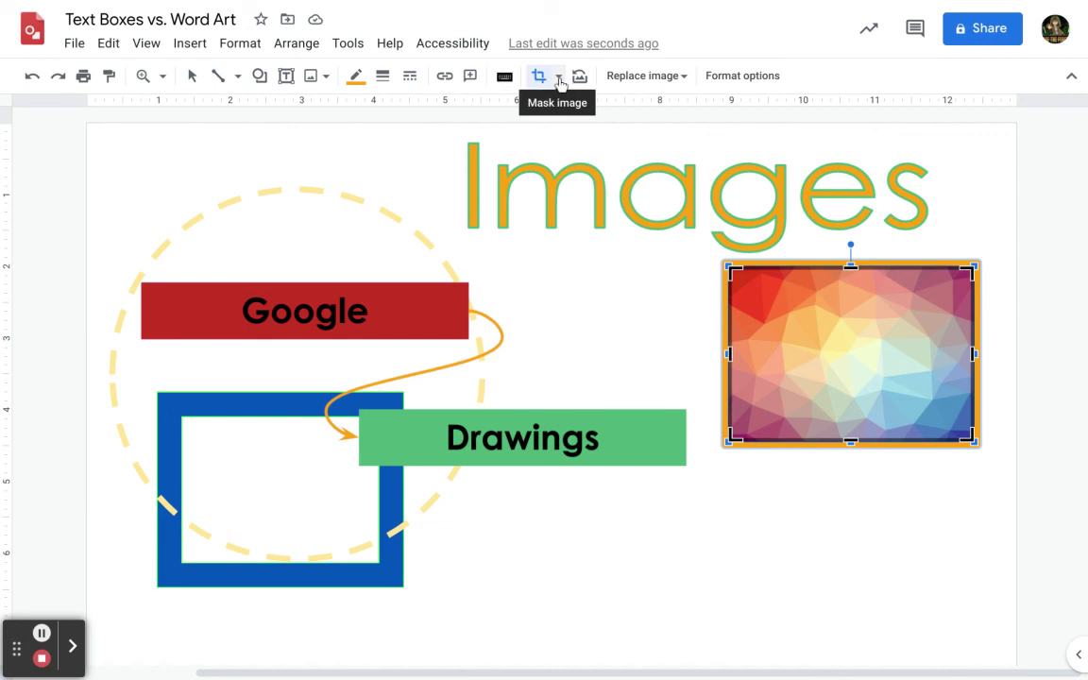
{"action": "left_click", "coordinate": [559, 78]}
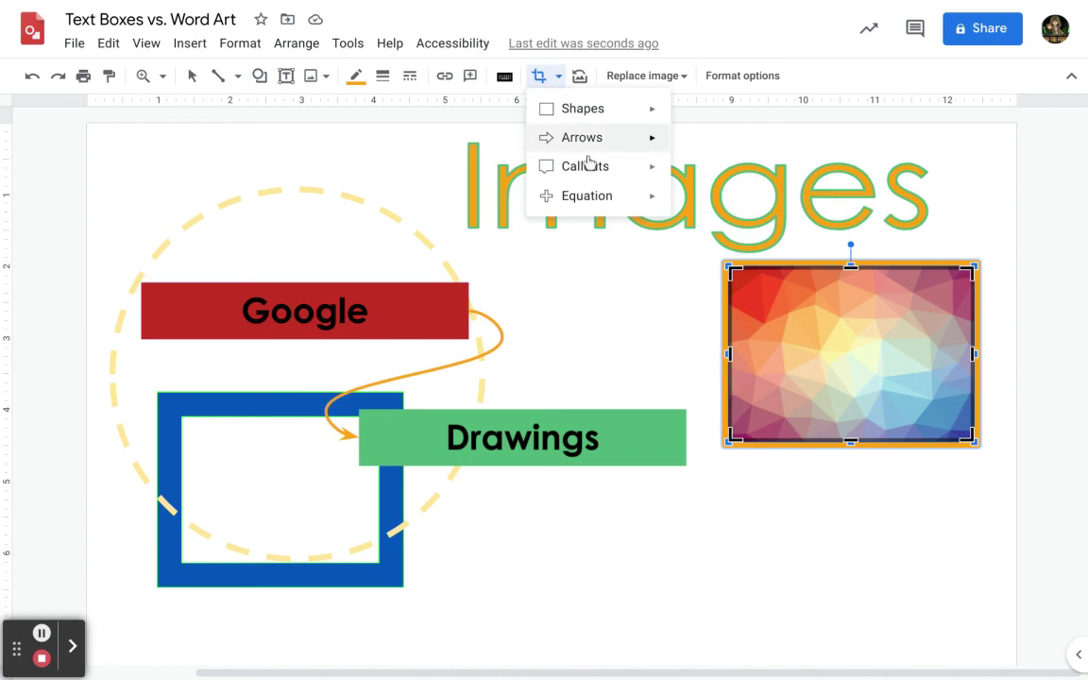
{"action": "mouse_move", "coordinate": [593, 176]}
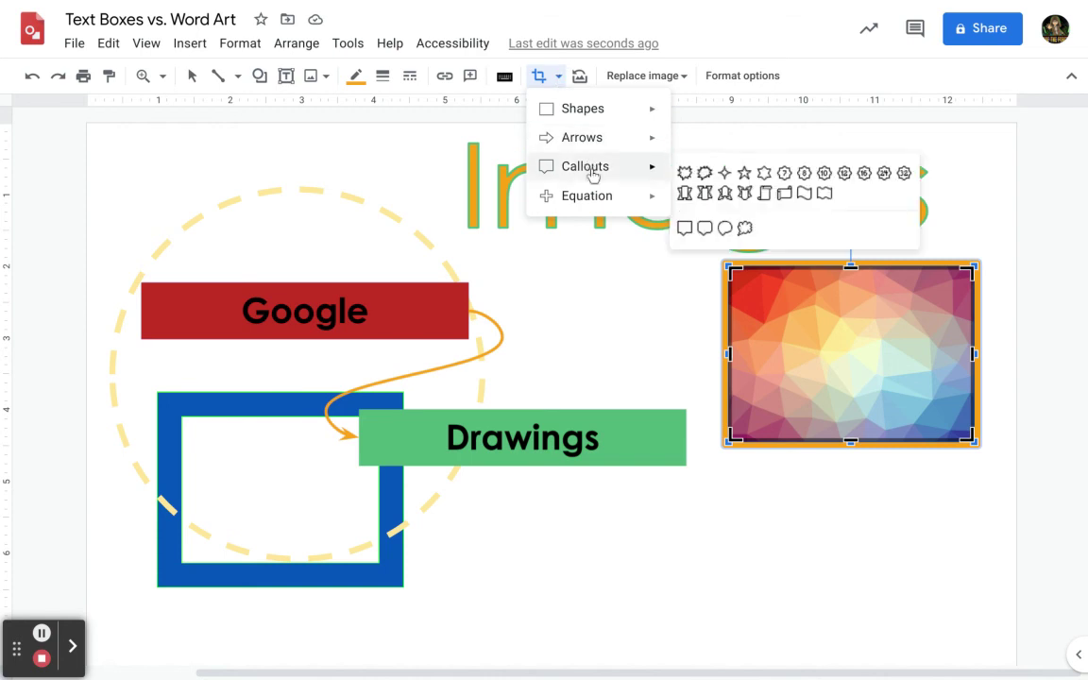
{"action": "left_click", "coordinate": [744, 173]}
{"action": "left_click", "coordinate": [877, 510]}
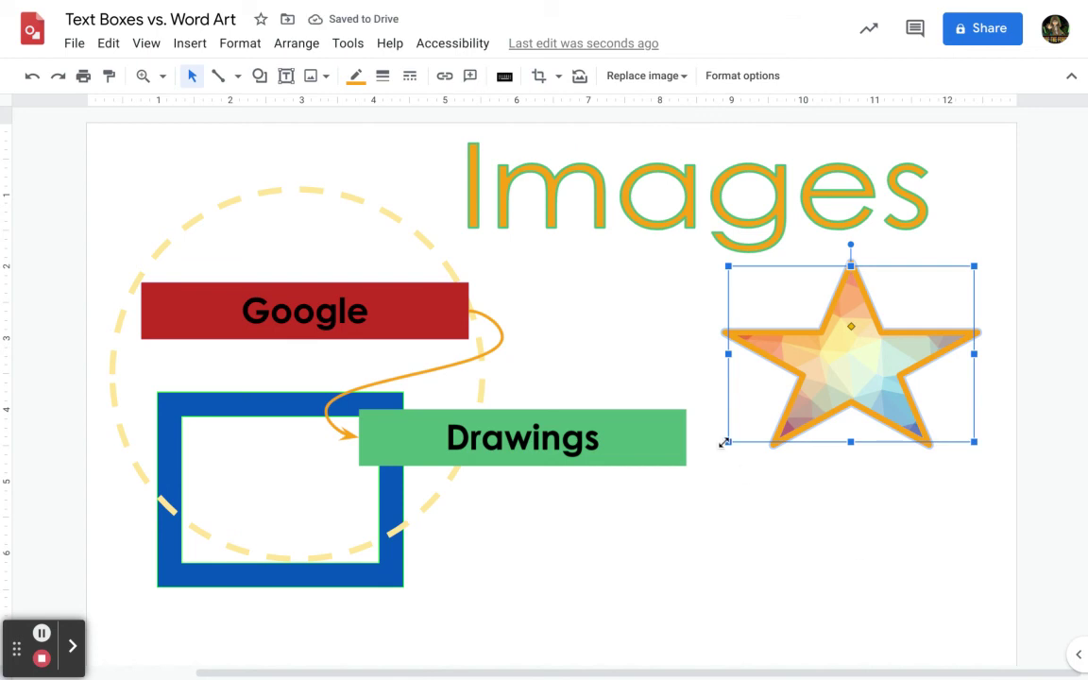
{"action": "left_click_drag", "start_coordinate": [724, 442], "coordinate": [525, 587]}
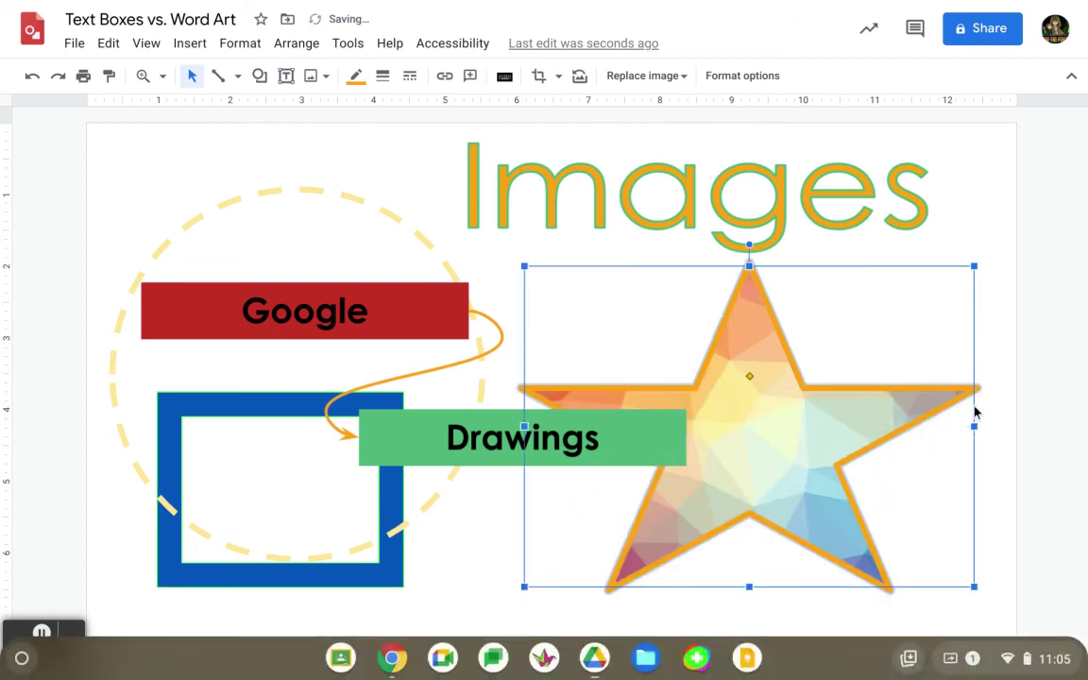
{"action": "left_click", "coordinate": [355, 76]}
{"action": "left_click", "coordinate": [435, 112]}
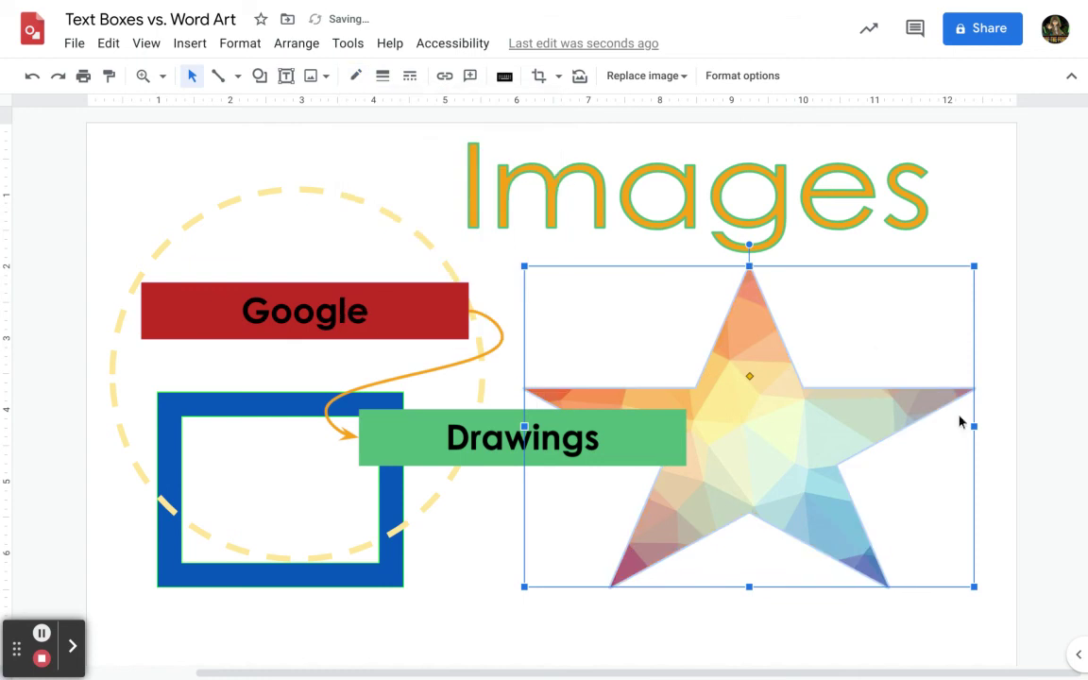
{"action": "left_click", "coordinate": [870, 479]}
{"action": "left_click", "coordinate": [764, 411]}
{"action": "left_click", "coordinate": [31, 78]}
{"action": "left_click", "coordinate": [31, 78]}
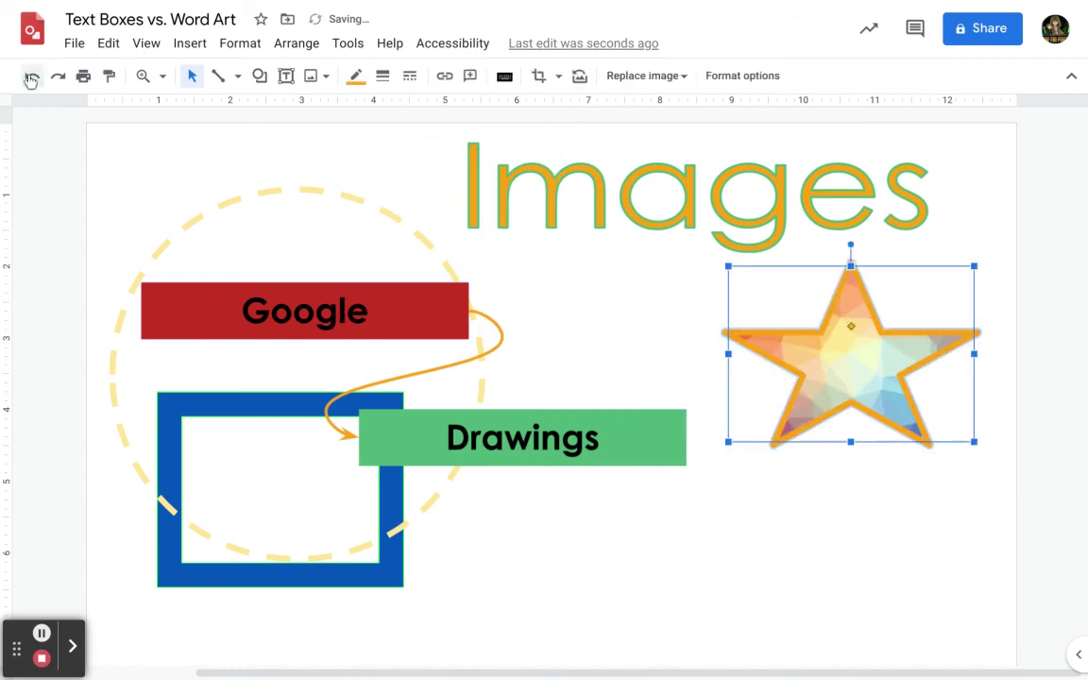
{"action": "left_click", "coordinate": [31, 77]}
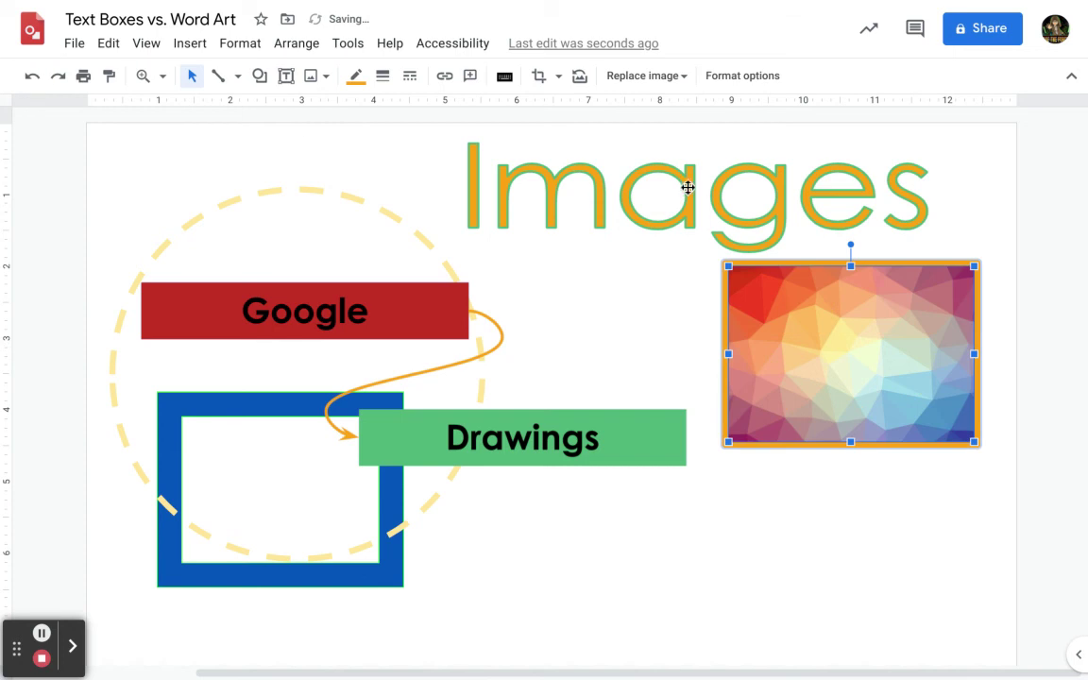
Mask the picture into the Callouts Wave shape.
{"action": "left_click", "coordinate": [560, 76]}
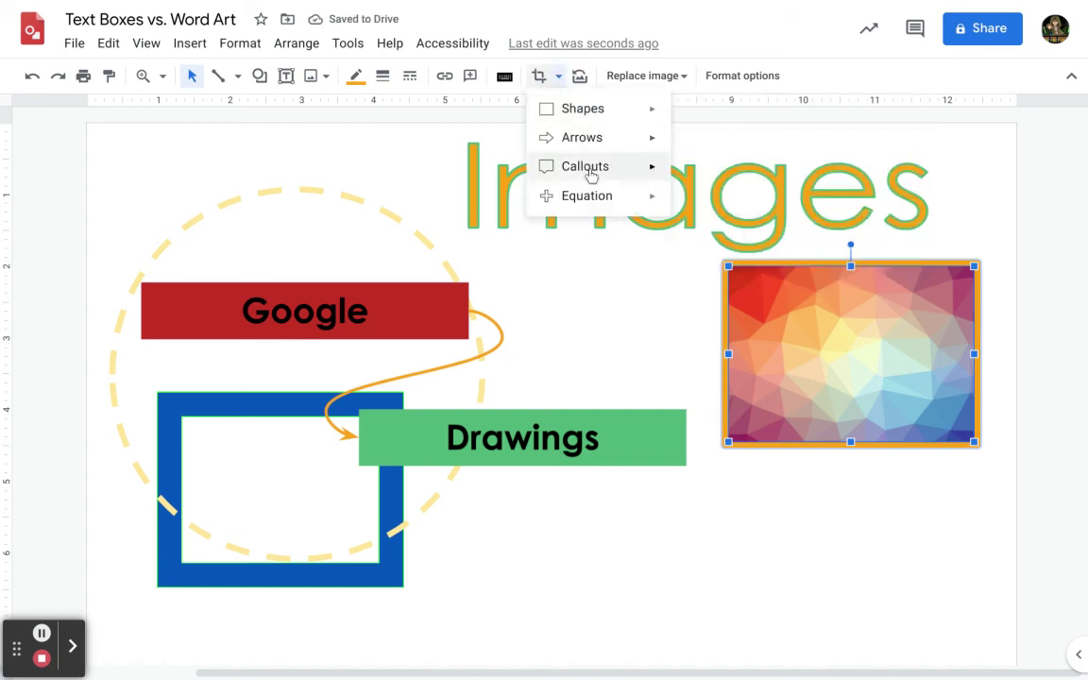
{"action": "mouse_move", "coordinate": [588, 175]}
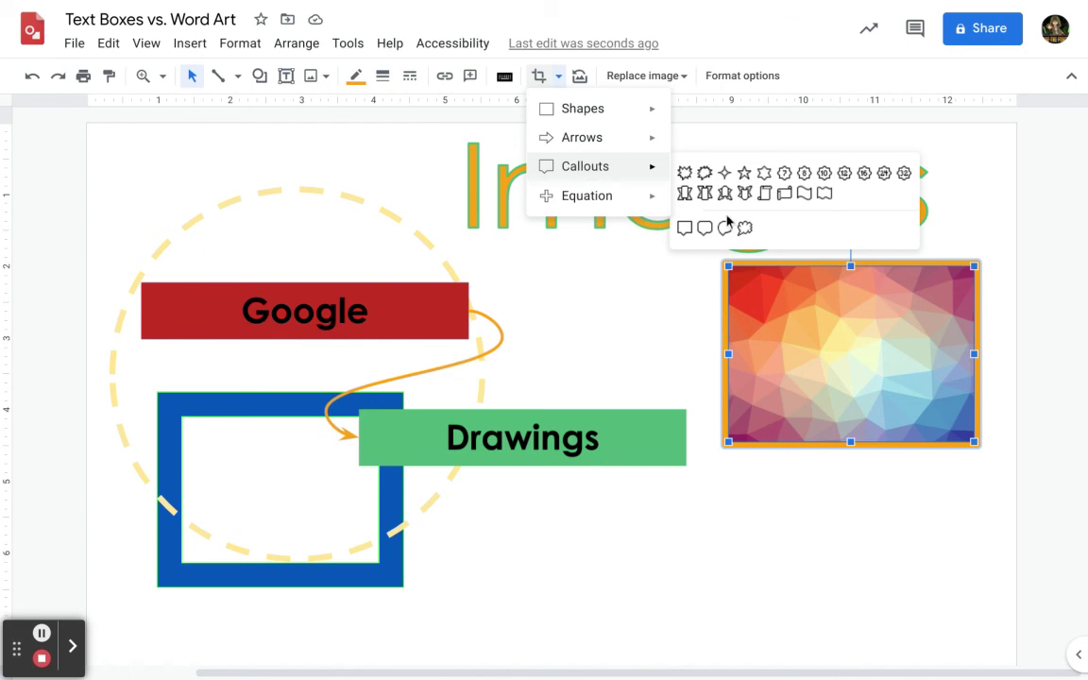
{"action": "left_click", "coordinate": [804, 196]}
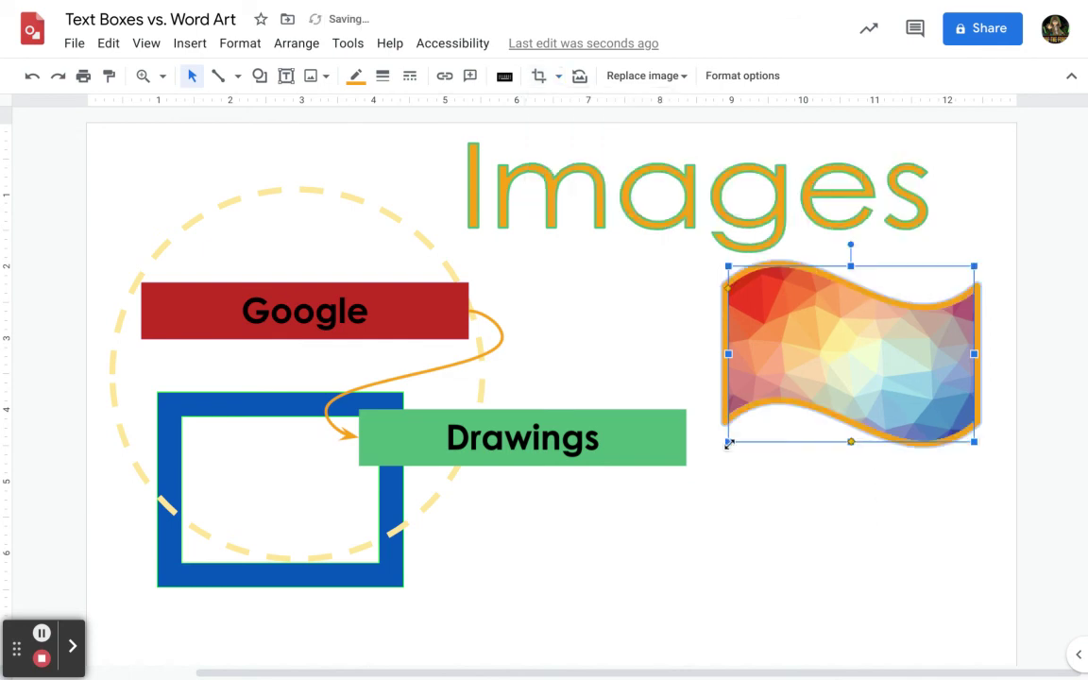
Enlarge the wave picture, move it upward, and adjust its curve and width.
{"action": "left_click_drag", "start_coordinate": [728, 441], "coordinate": [443, 515]}
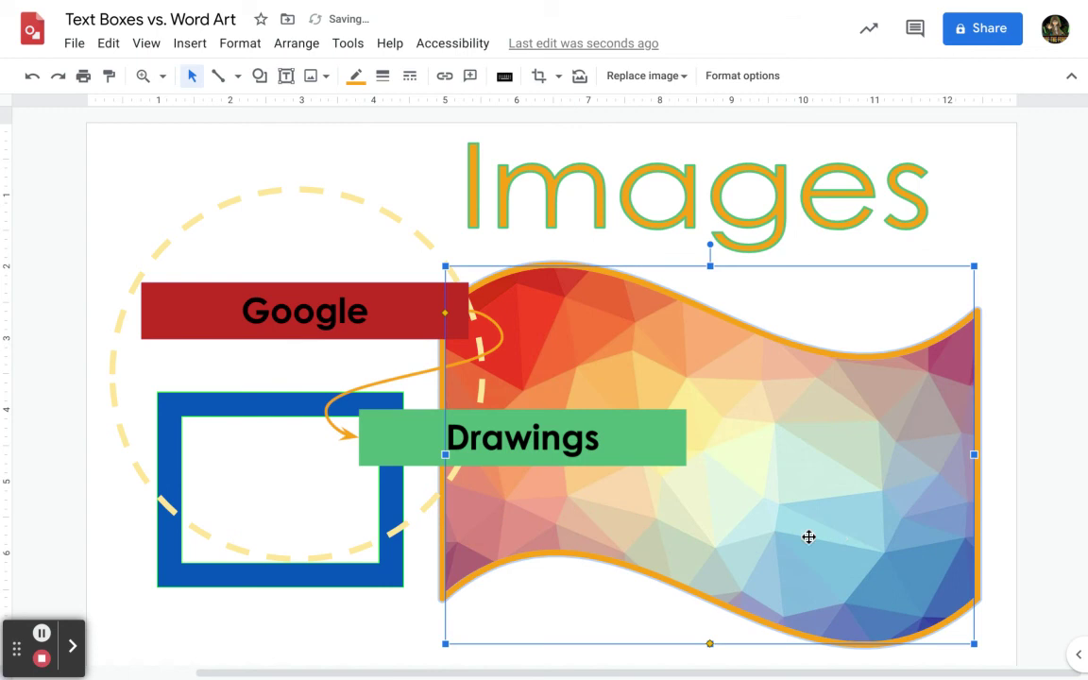
{"action": "left_click_drag", "start_coordinate": [809, 535], "coordinate": [842, 340]}
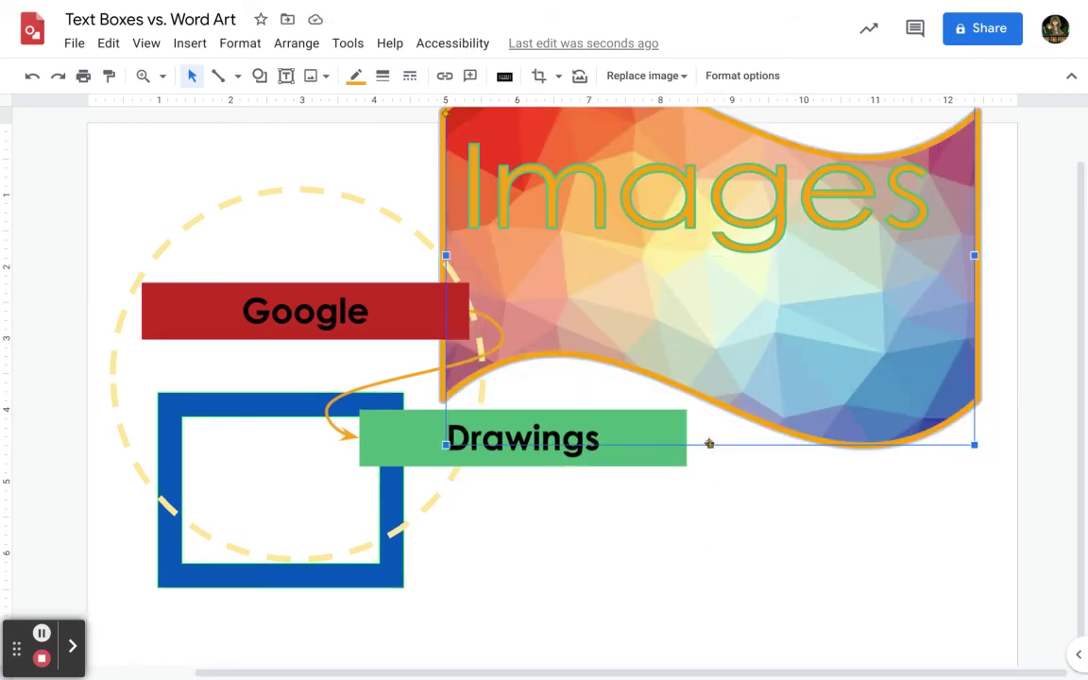
{"action": "mouse_move", "coordinate": [709, 443]}
{"action": "left_mouse_down"}
{"action": "mouse_move", "coordinate": [711, 382]}
{"action": "mouse_move", "coordinate": [713, 444]}
{"action": "left_mouse_up"}
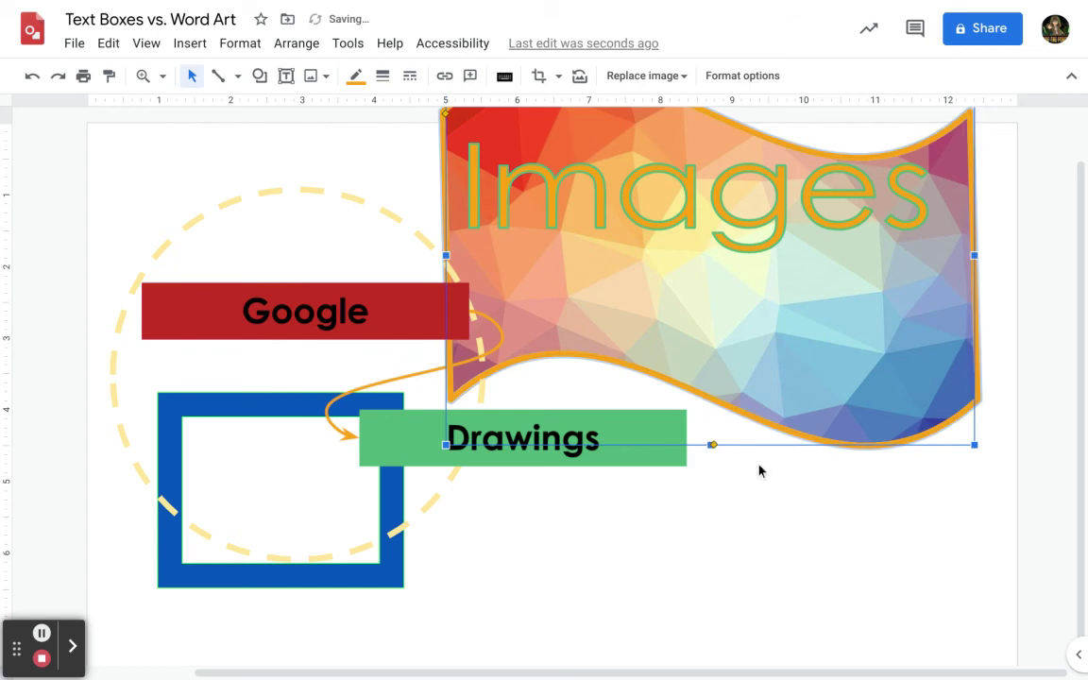
{"action": "mouse_move", "coordinate": [974, 444]}
{"action": "left_mouse_down"}
{"action": "mouse_move", "coordinate": [976, 347]}
{"action": "mouse_move", "coordinate": [979, 446]}
{"action": "left_mouse_up"}
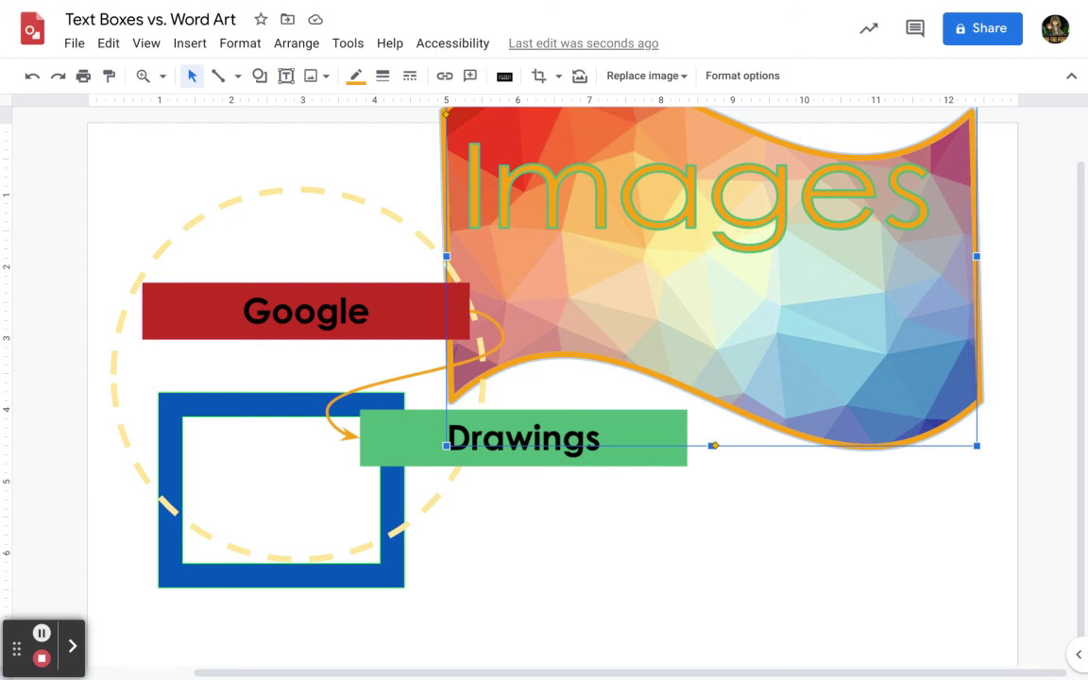
Move the wave behind the Google and Drawings labels and make its border Transparent.
{"action": "left_click_drag", "start_coordinate": [712, 292], "coordinate": [367, 458]}
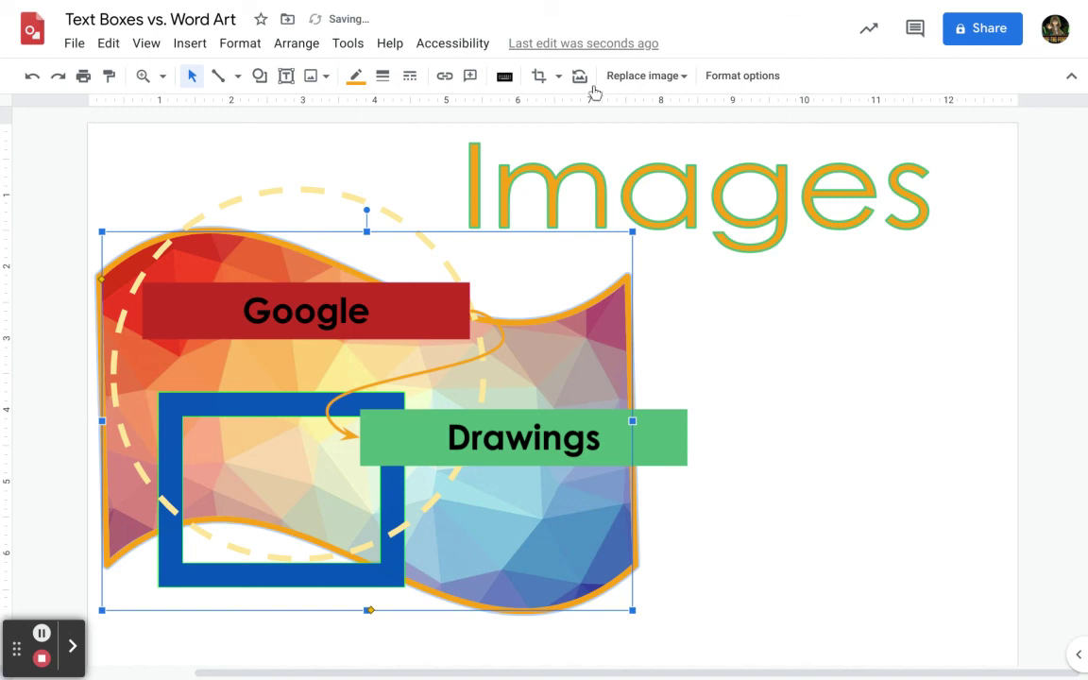
{"action": "left_click", "coordinate": [355, 75]}
{"action": "left_click", "coordinate": [364, 111]}
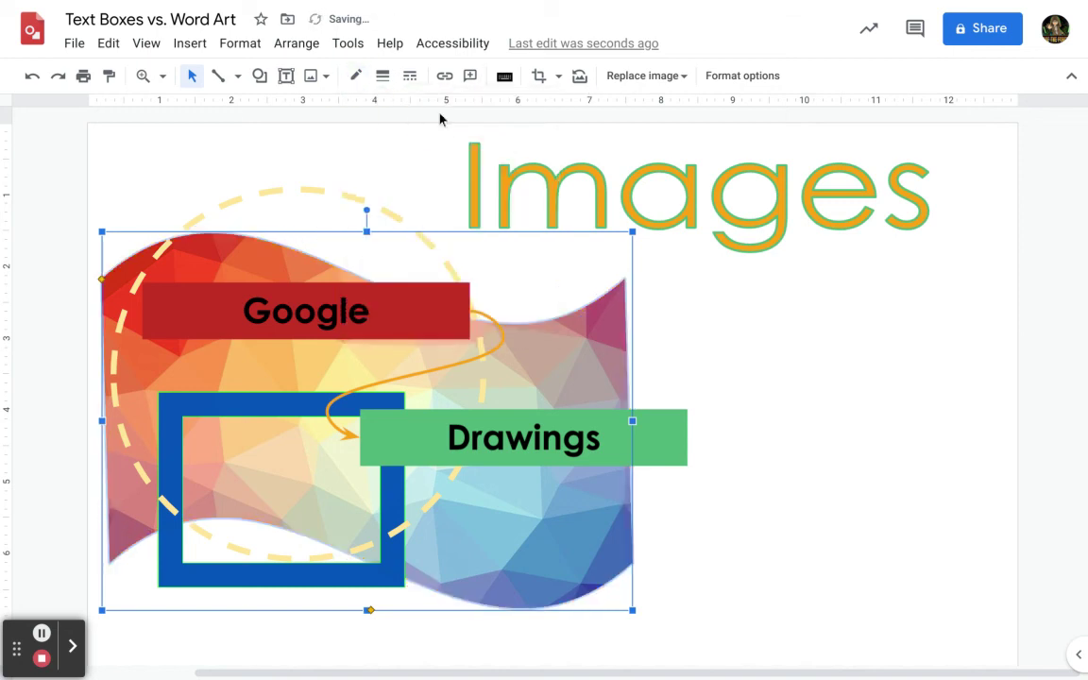
Raise the wave picture's transparency to about half, then shift it right beneath Images.
{"action": "left_click", "coordinate": [758, 76]}
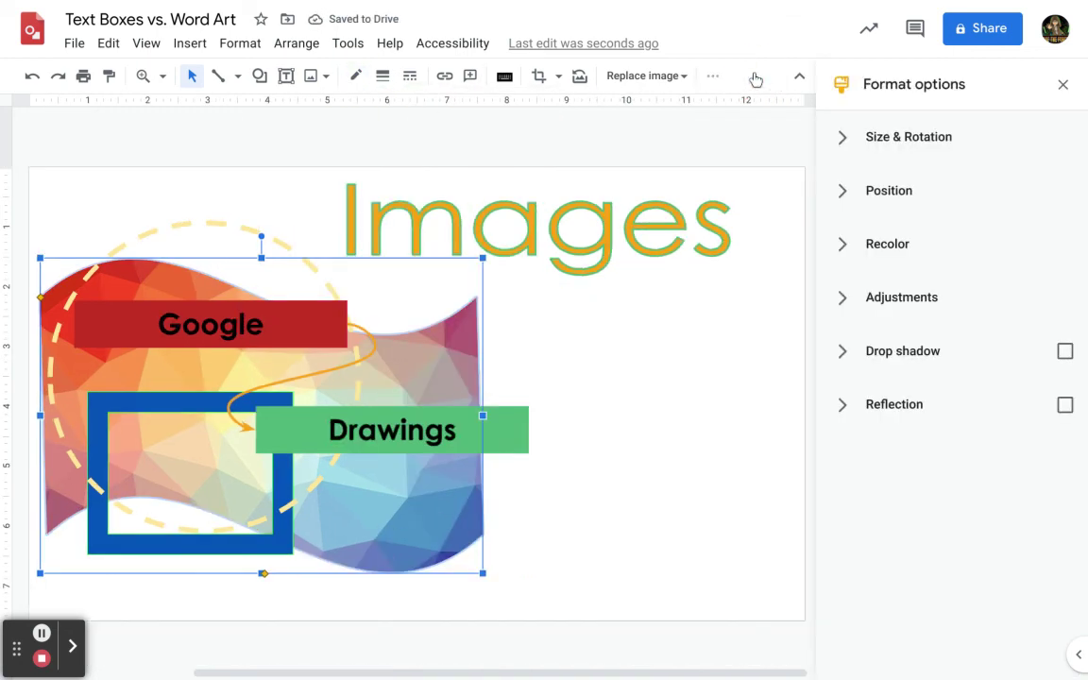
{"action": "left_click", "coordinate": [859, 297]}
{"action": "left_click_drag", "start_coordinate": [837, 357], "coordinate": [946, 357]}
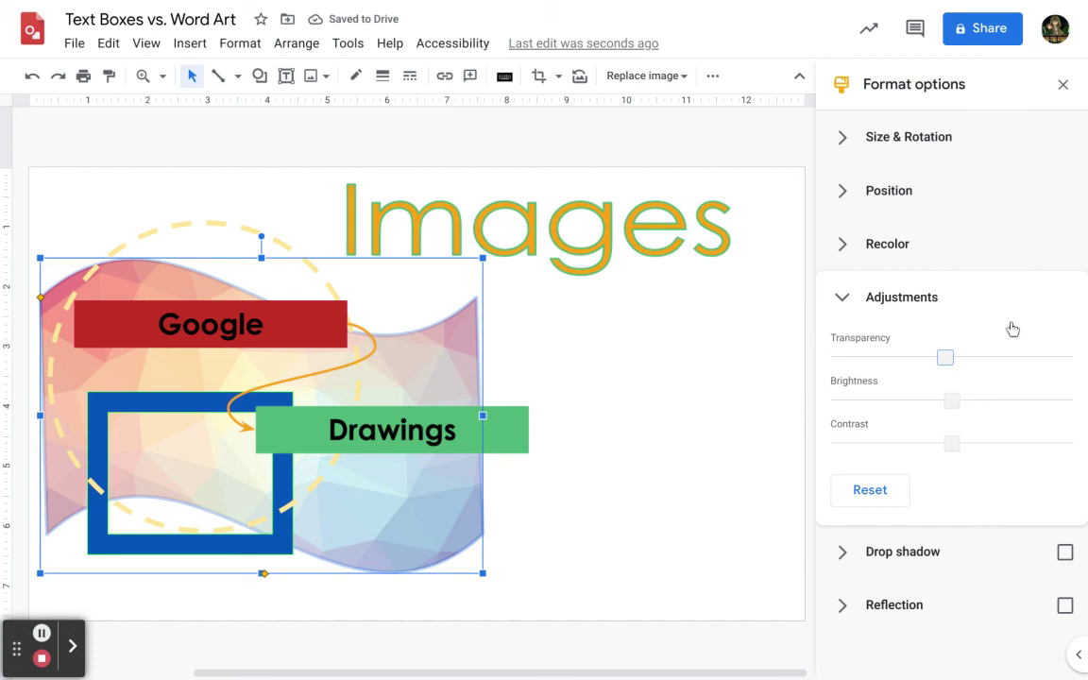
{"action": "left_click", "coordinate": [1066, 84]}
{"action": "left_click_drag", "start_coordinate": [552, 359], "coordinate": [899, 345]}
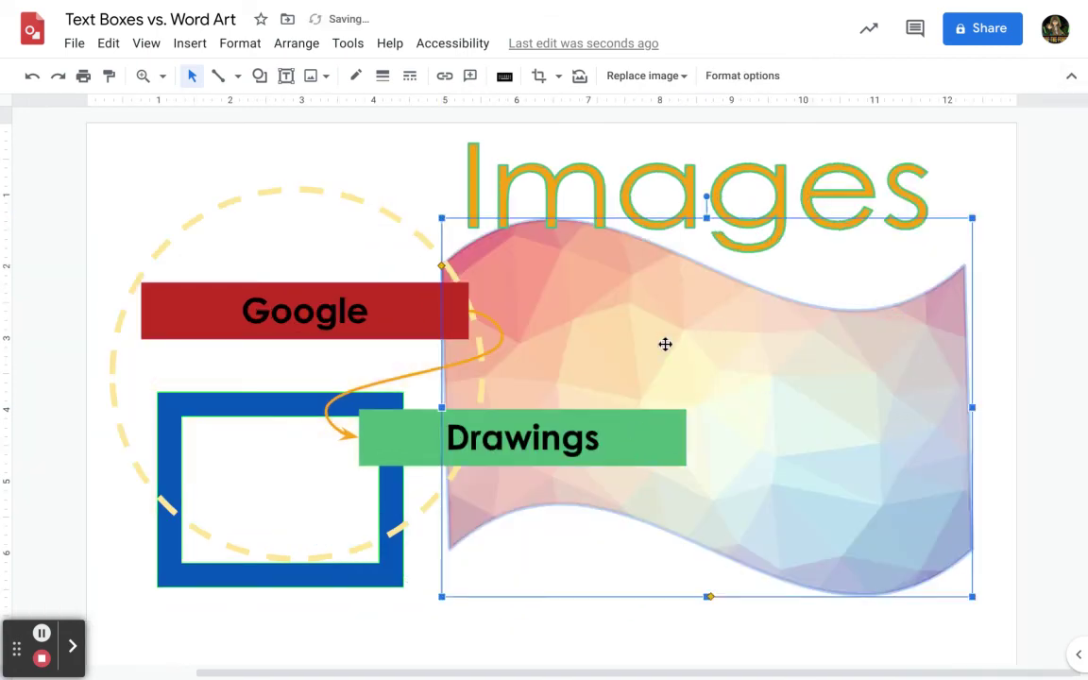